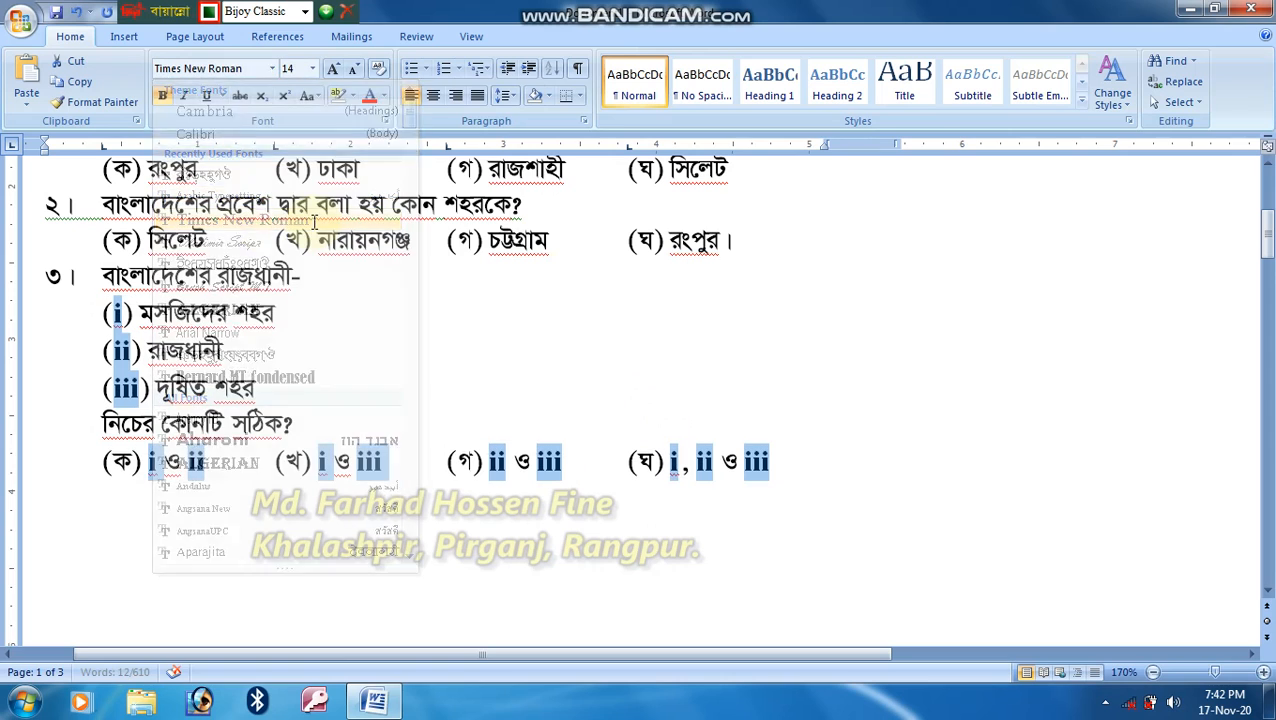
Step: Duplicate question ৩'s (i)–(iii) statements, the নিচের কোনটি সঠিক? line and its answer options below the original, leaving blank lines between
left_click(369, 380)
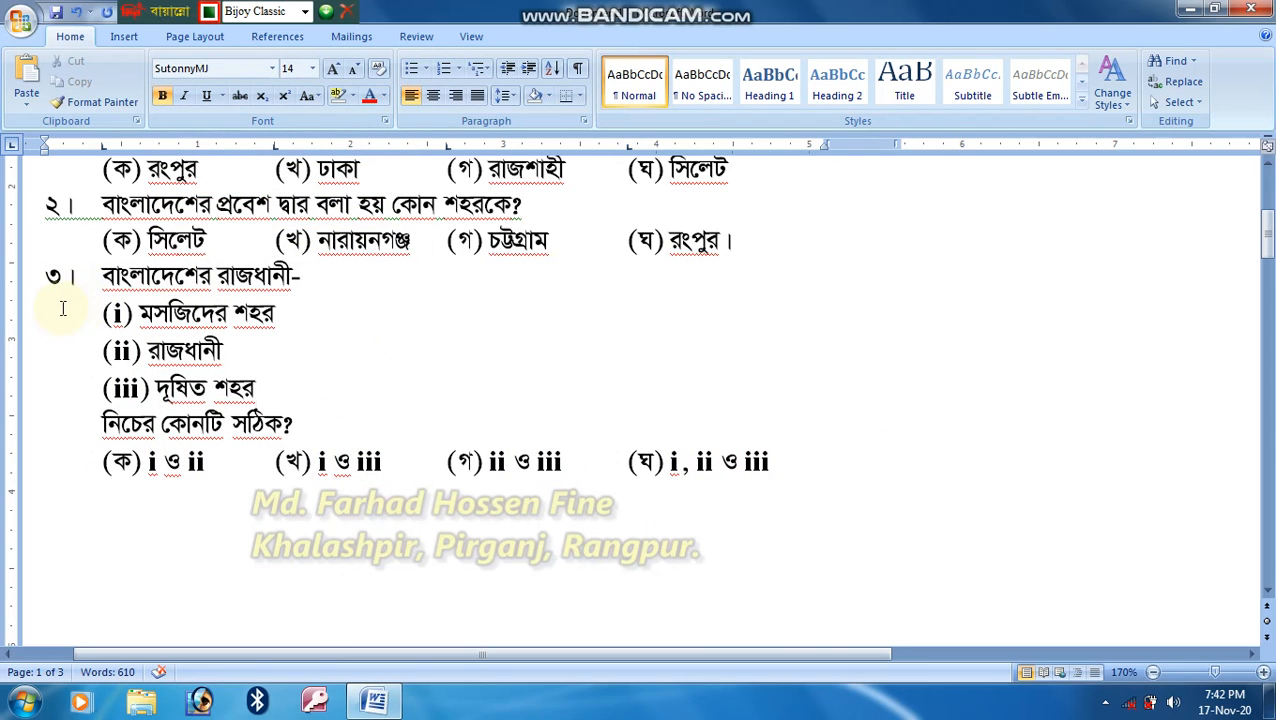
left_click_drag(58, 309, 830, 478)
key("ctrl+c")
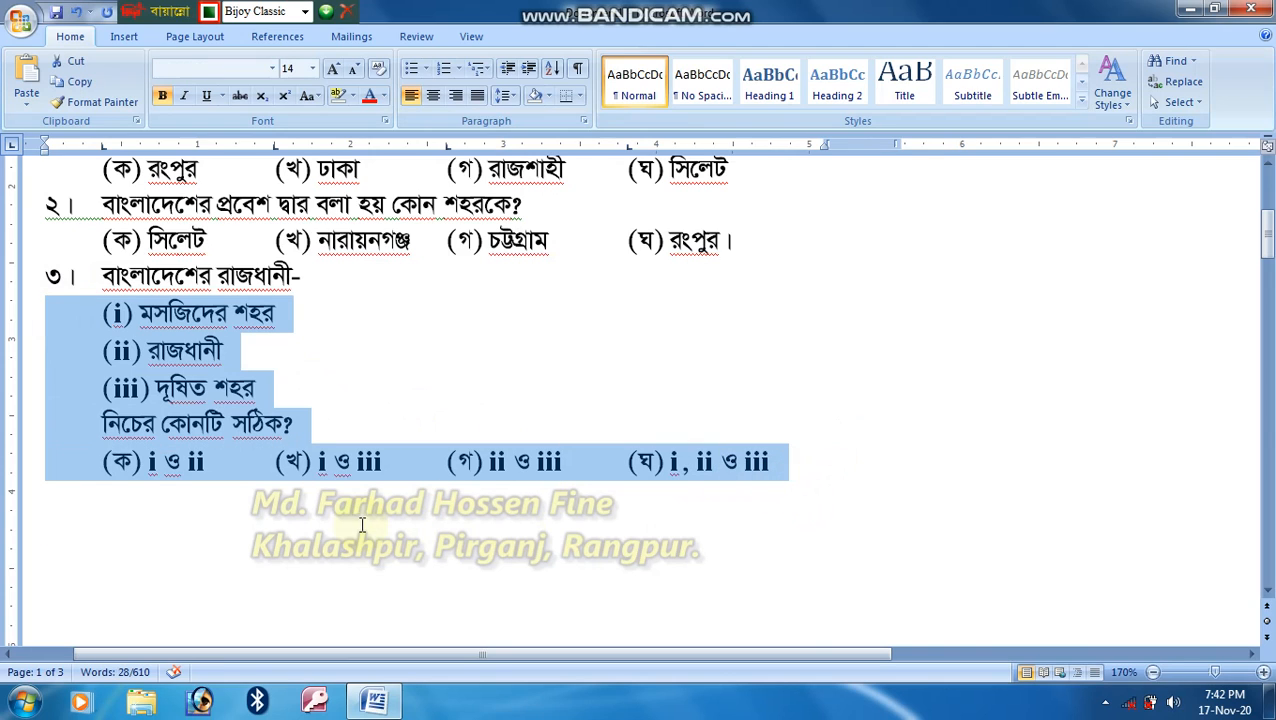
left_click(241, 517)
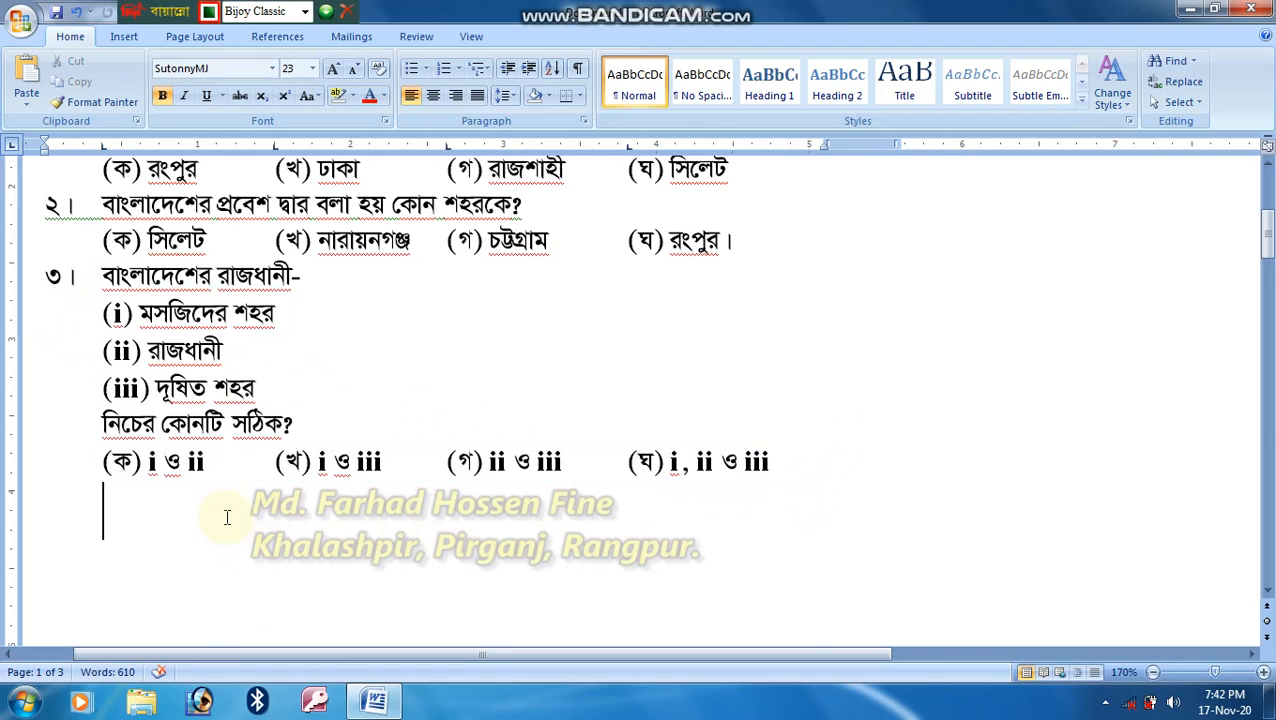
left_click(100, 465)
key("Return")
key("Return")
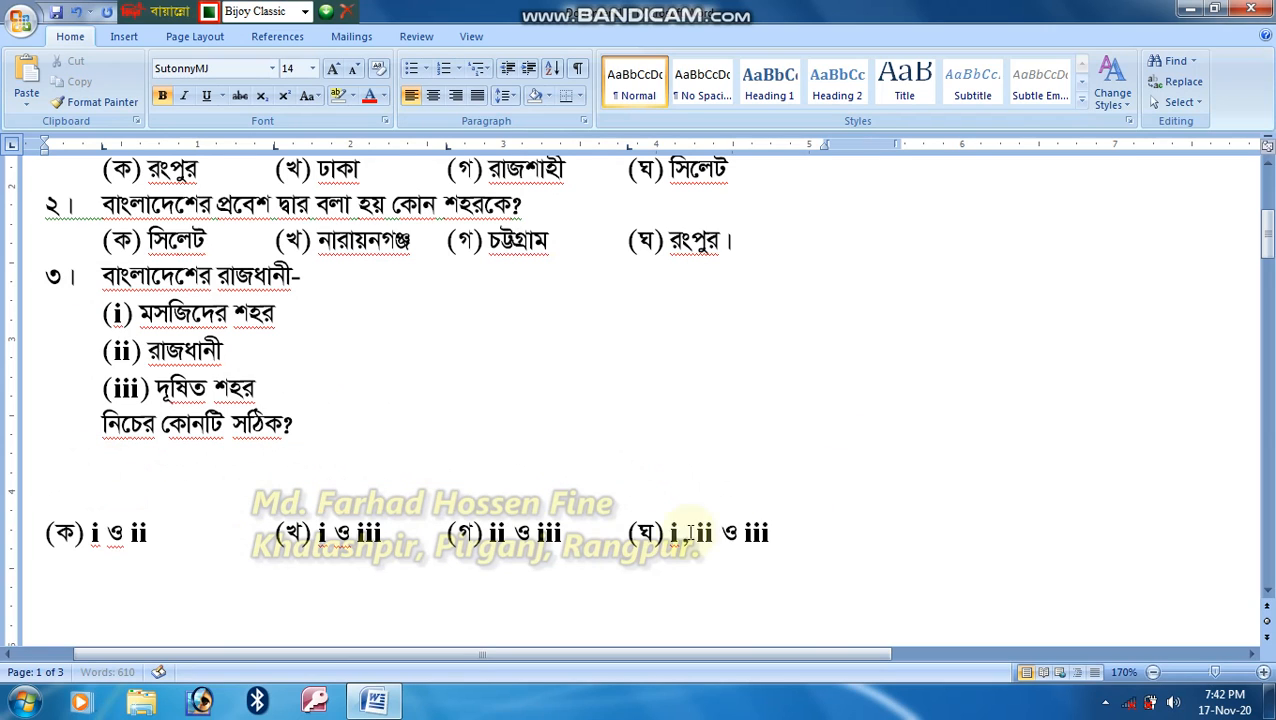
left_click_drag(810, 537, 103, 461)
left_click(122, 490)
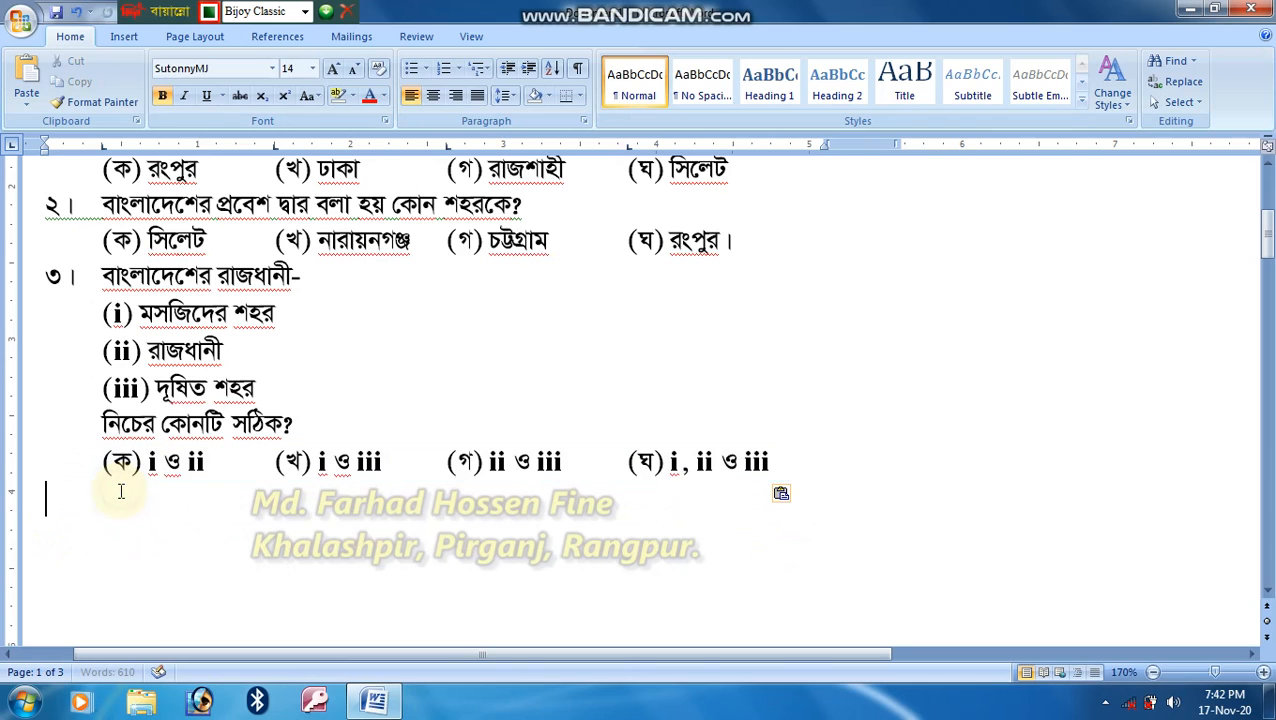
key("ctrl+v")
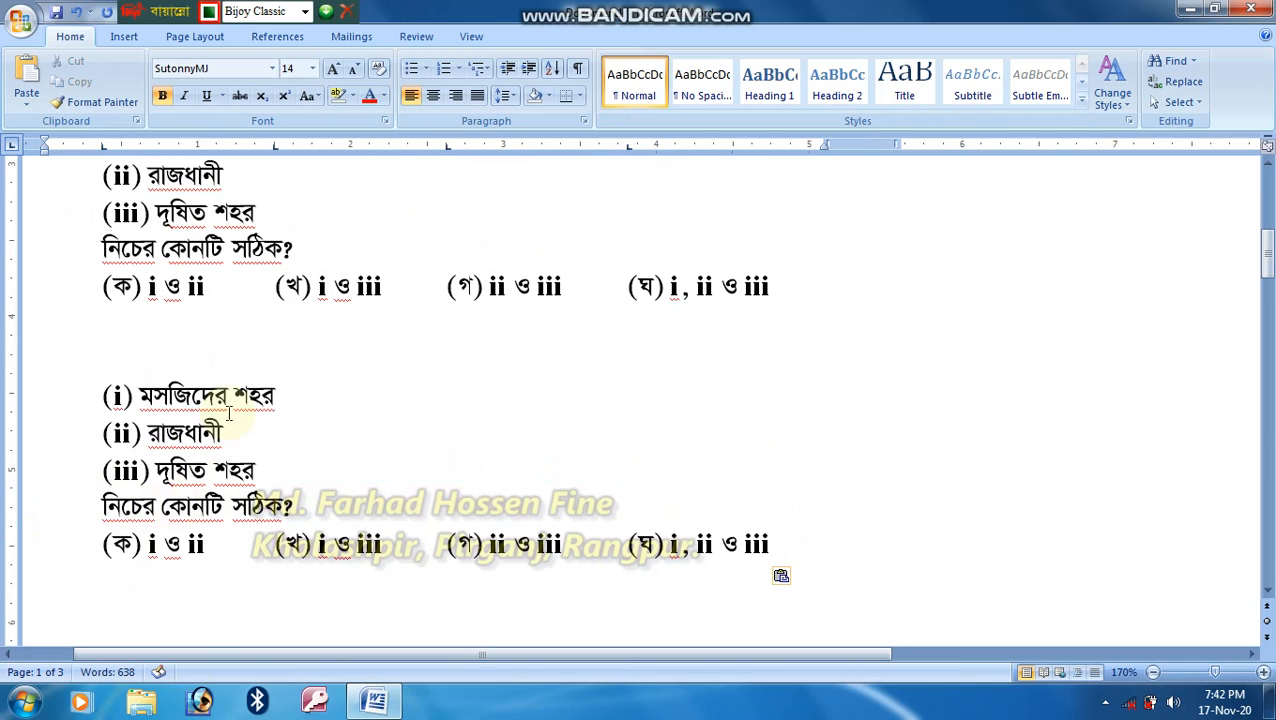
Step: Clear the text of statements (i), (ii) and (iii) in the duplicated block, keeping only the numerals
left_click_drag(288, 396, 140, 396)
key("Delete")
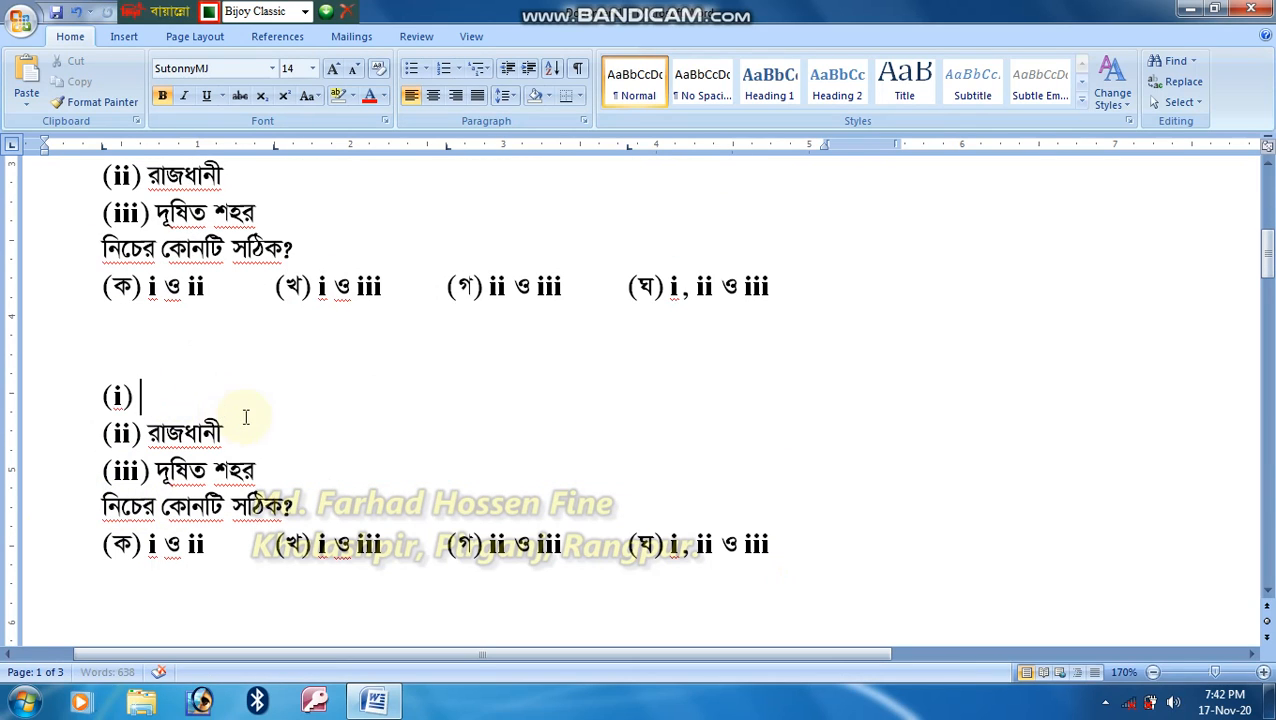
left_click_drag(224, 433, 148, 433)
key("Delete")
left_click_drag(264, 470, 165, 470)
key("Delete")
key("BackSpace")
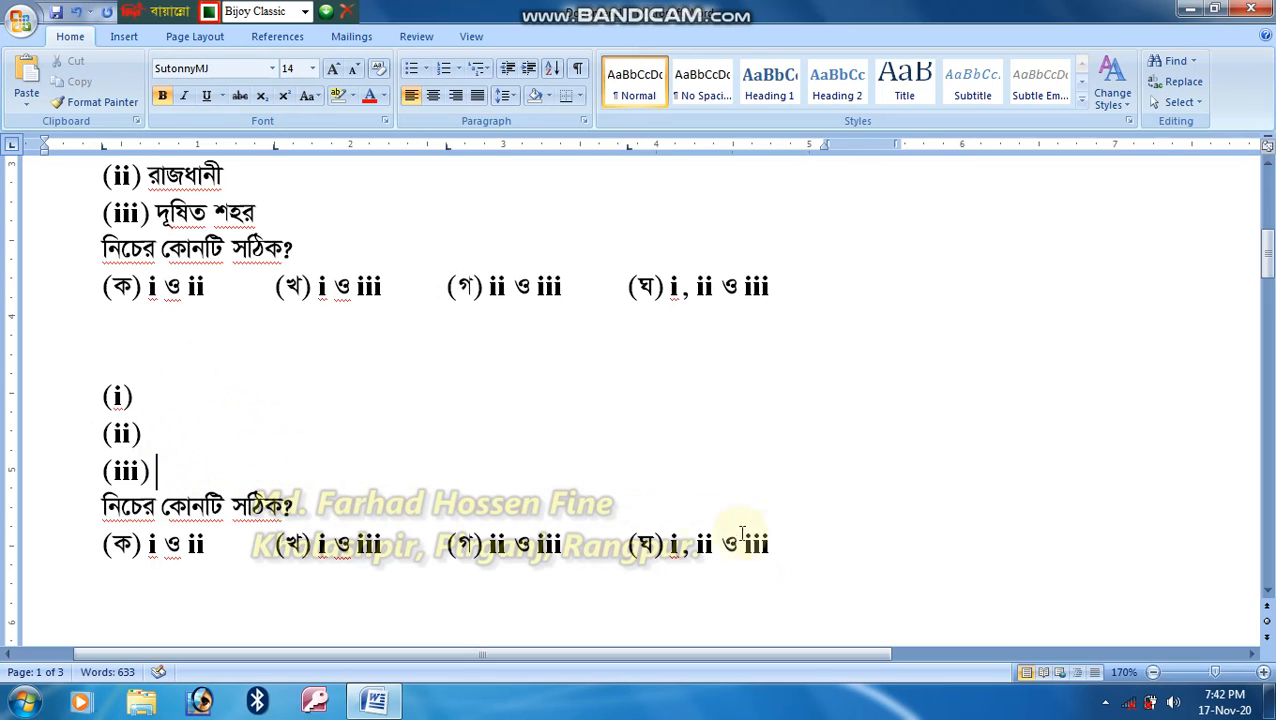
Step: Enter "৪। বাংলাদেশ হচ্ছে-" below question ৩ and paste a copy of the blank statement and option block under it
left_click_drag(795, 549, 66, 389)
key("ctrl+c")
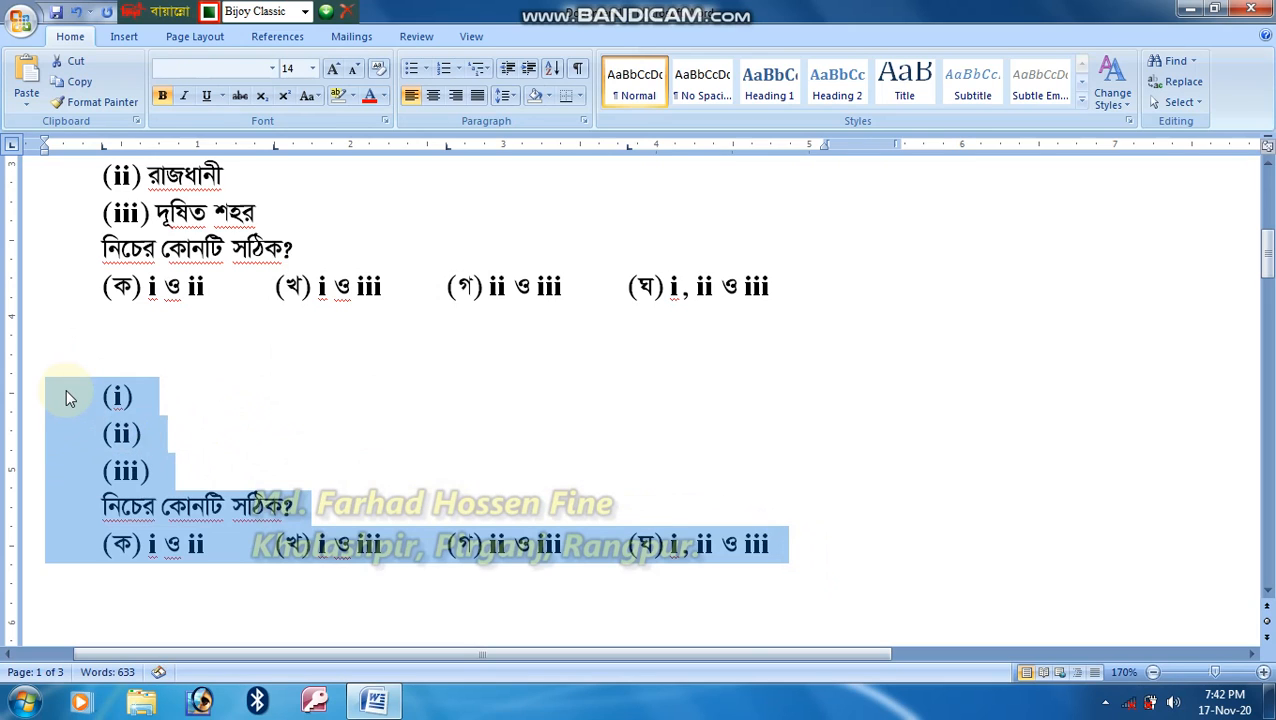
left_click(128, 320)
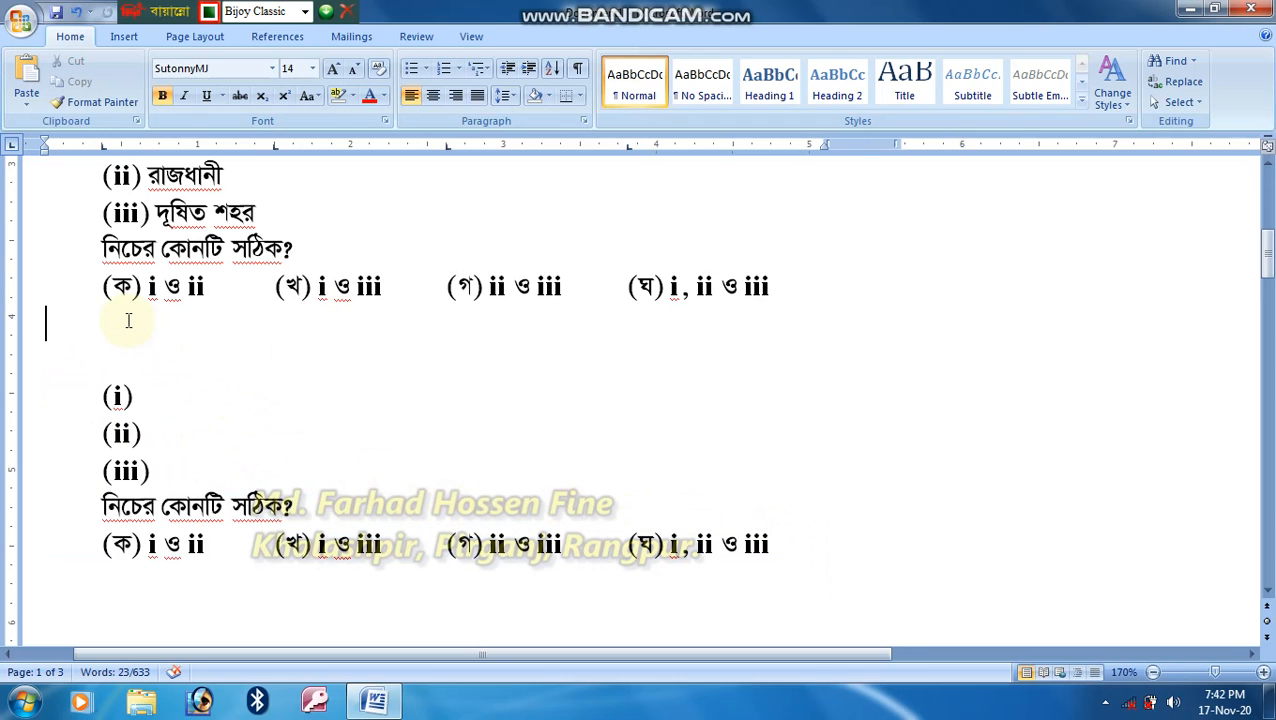
scroll(164, 362, "up", 3)
scroll(165, 364, "down", 1)
type("৪")
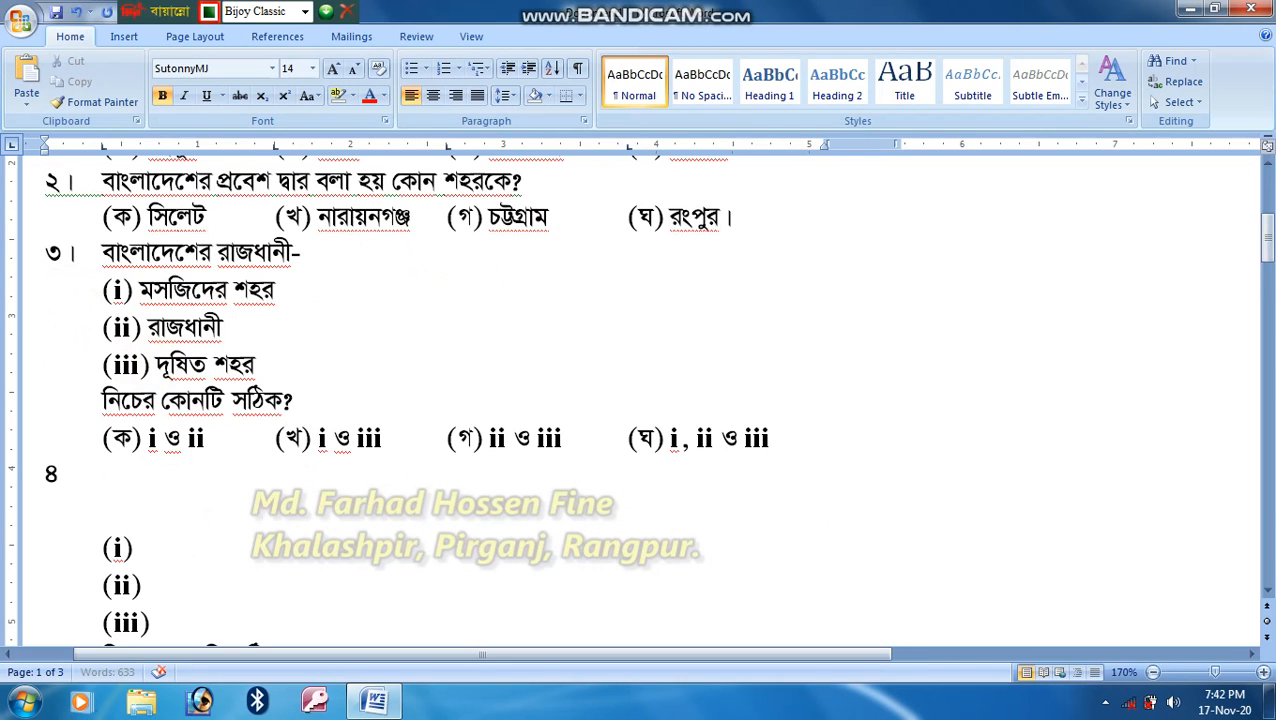
type("।")
key("Tab")
type("বা")
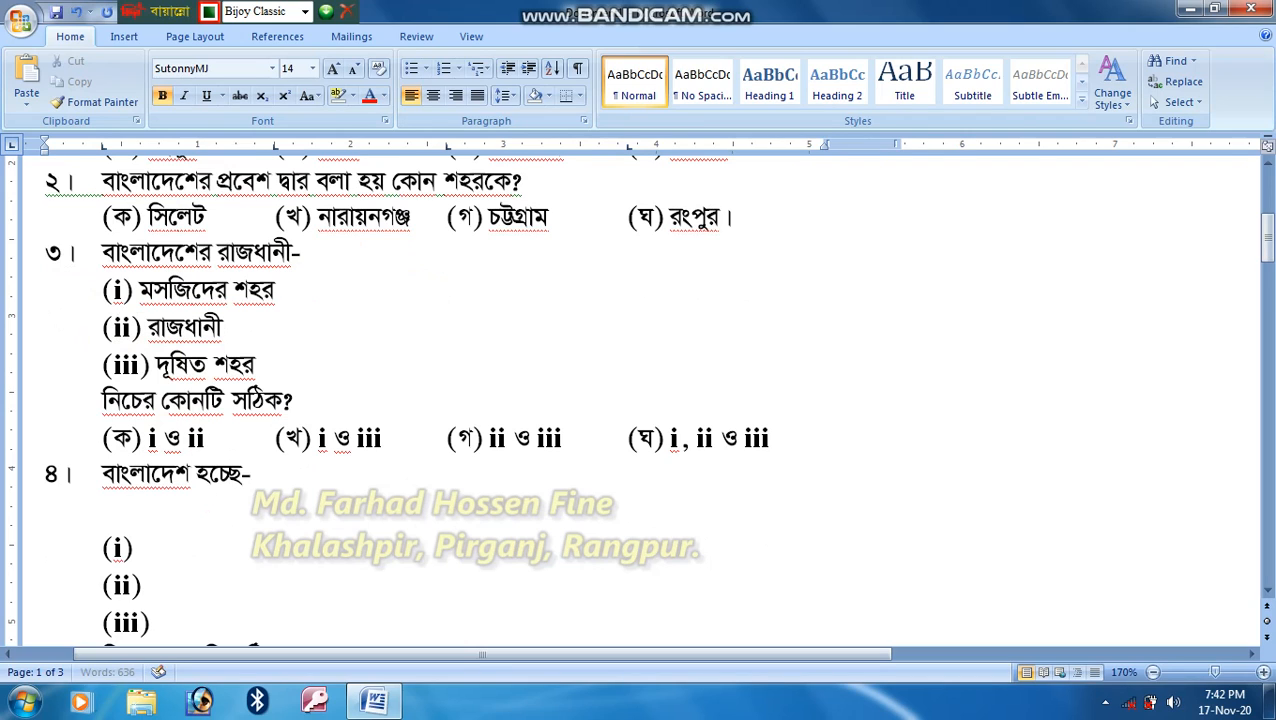
key("Return")
key("ctrl+v")
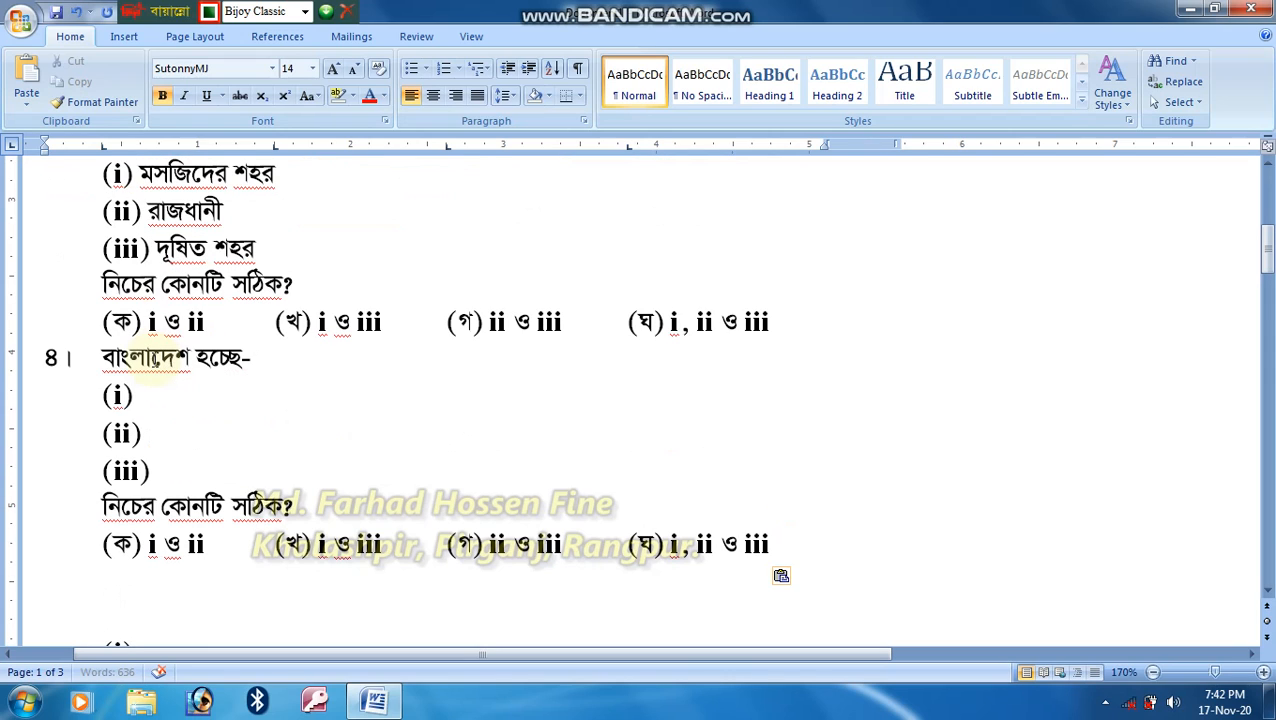
Step: Fill question ৪'s statements with (i) ঘনবসতির দেশ, (ii) গরিব দেশ and (iii) উন্নয়শীল দেশ
left_click(207, 391)
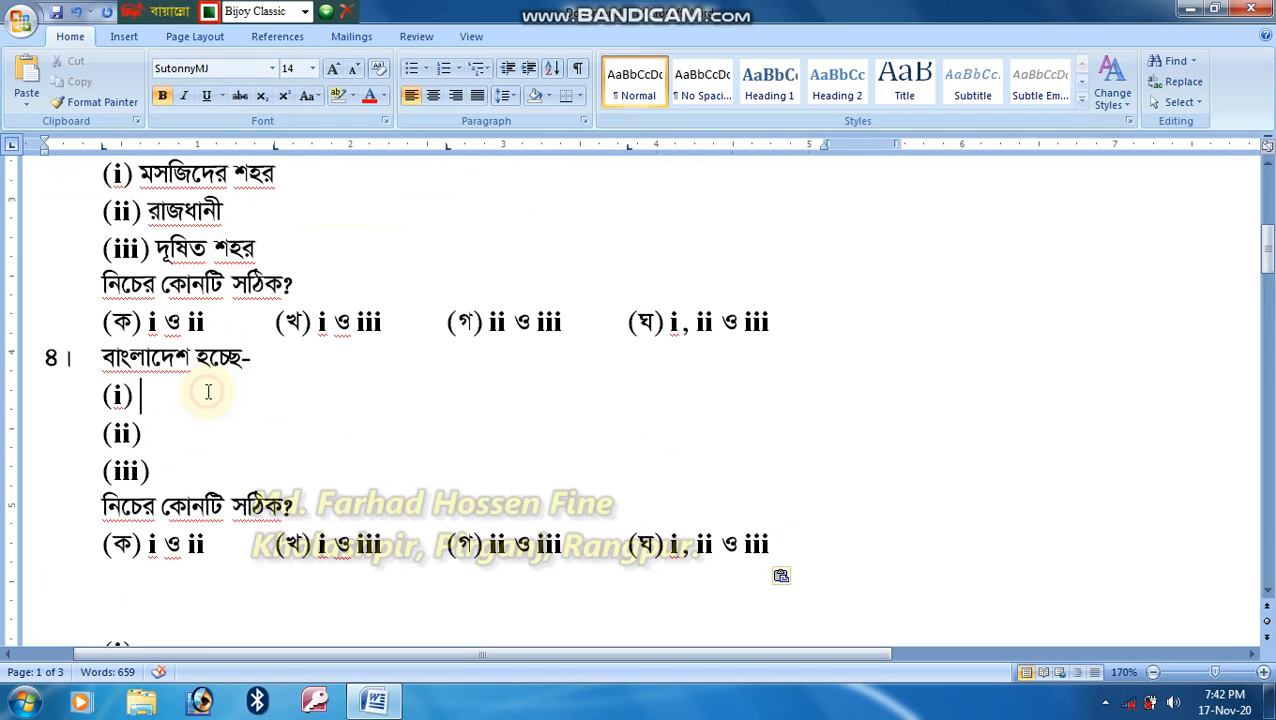
type("ঘনস")
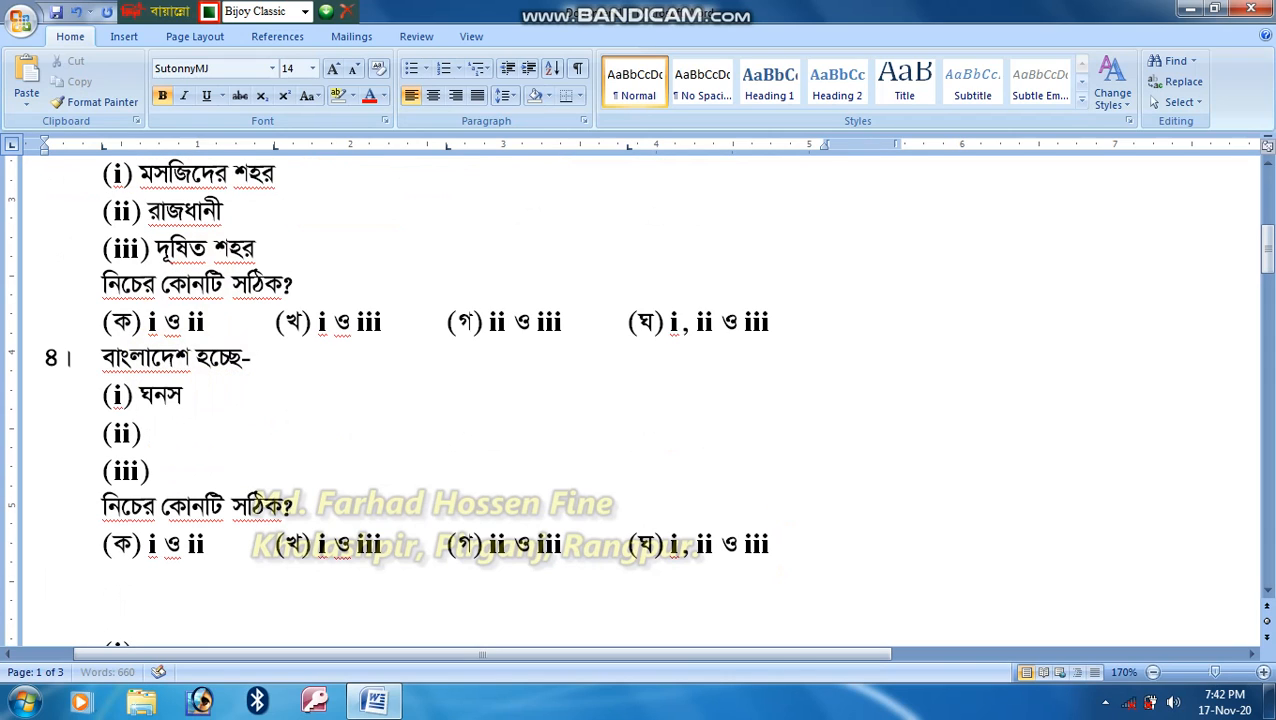
type("তির দেশ")
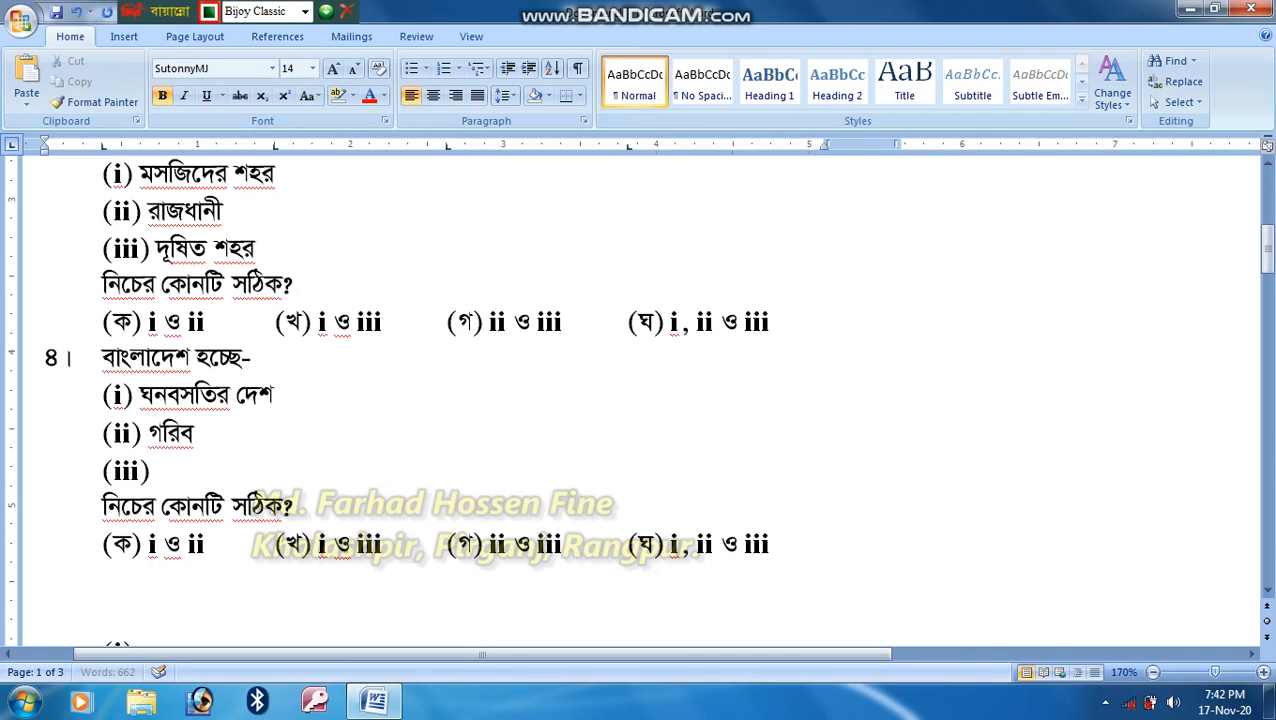
type("উন্নয়শীল দেশ")
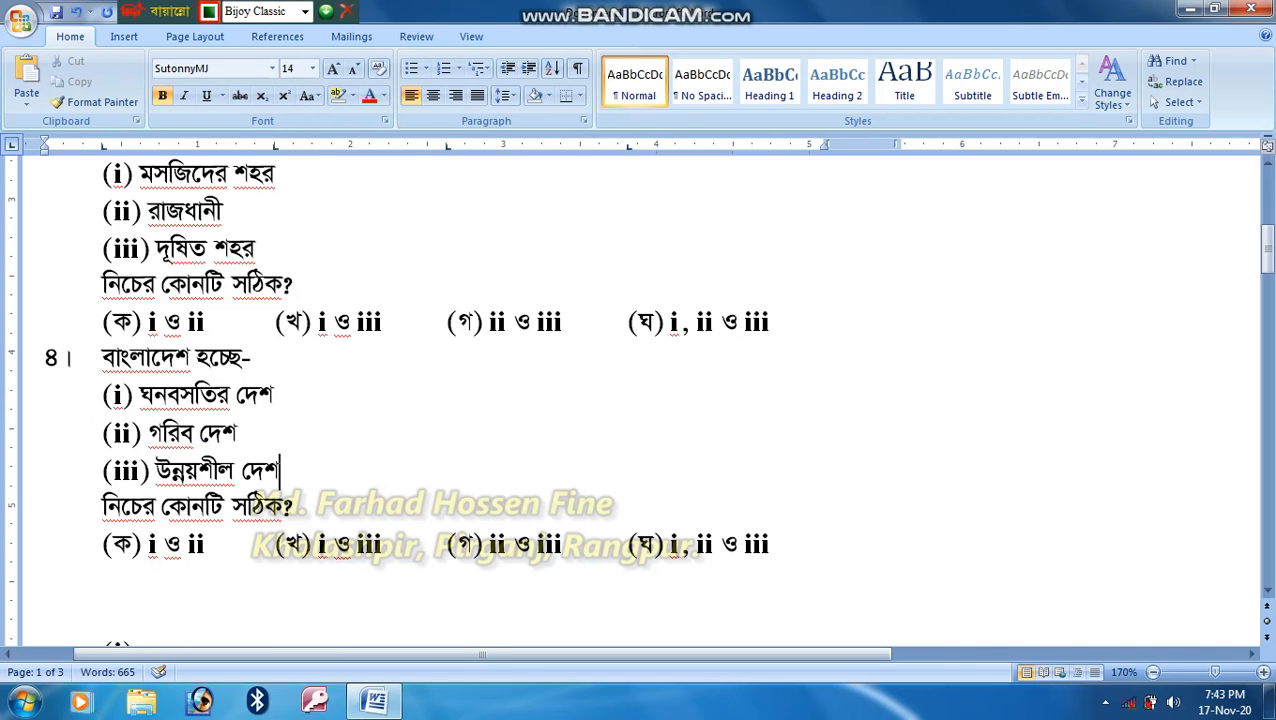
Step: Copy questions ১ to ৪ and paste them repeatedly below to fill the two-column pages
scroll(313, 397, "up", 10)
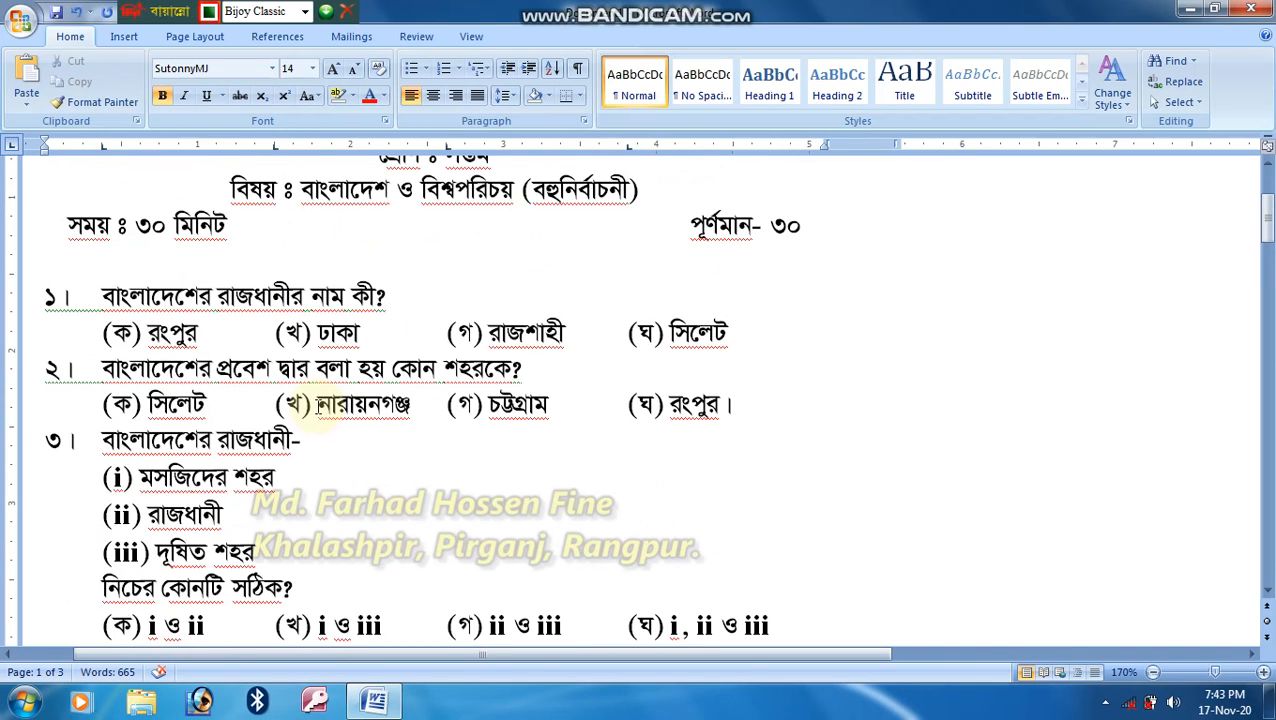
scroll(323, 478, "down", 8)
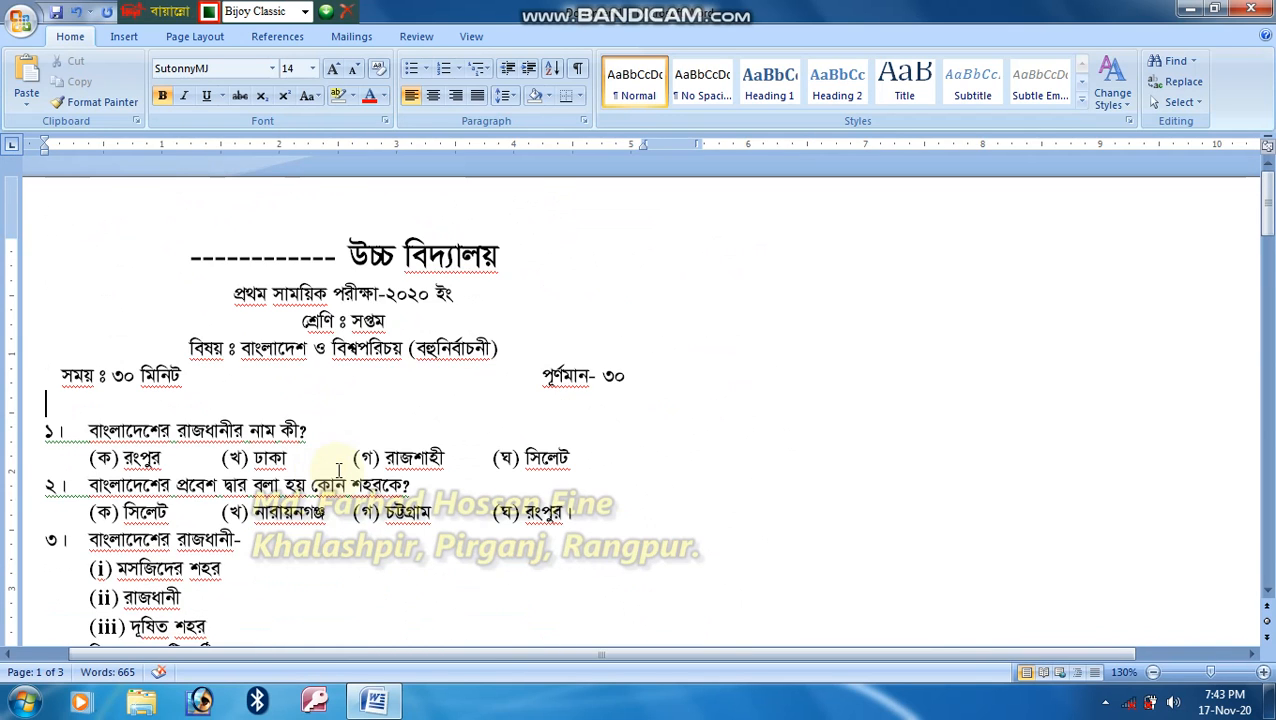
left_click_drag(590, 518, 191, 237)
key("ctrl+c")
left_click(265, 535)
key("ctrl+v")
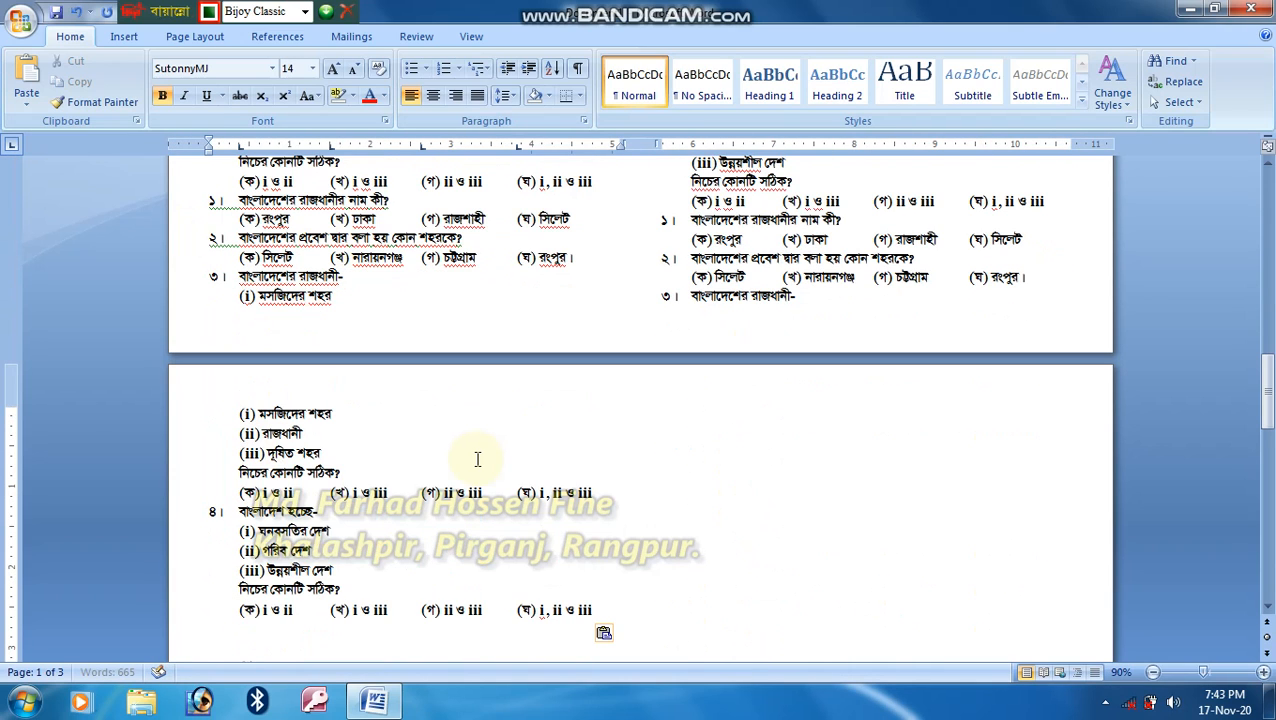
scroll(477, 459, "down", 2)
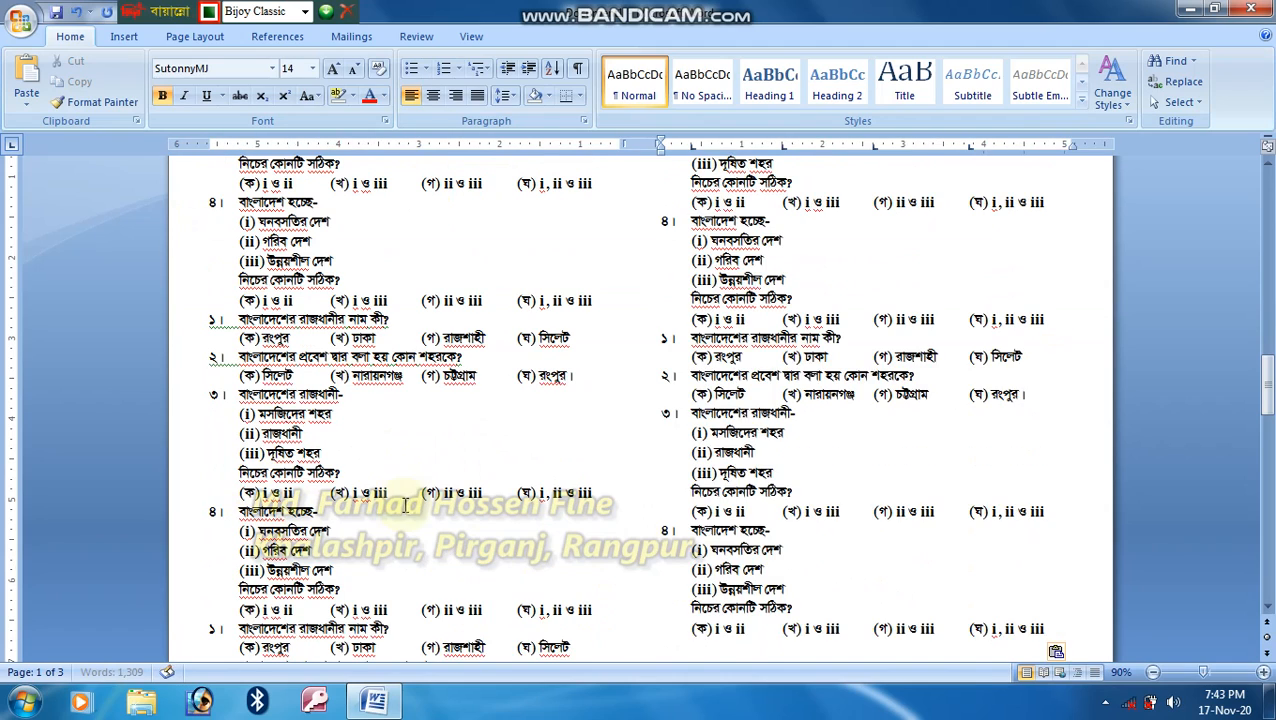
scroll(544, 511, "down", 3)
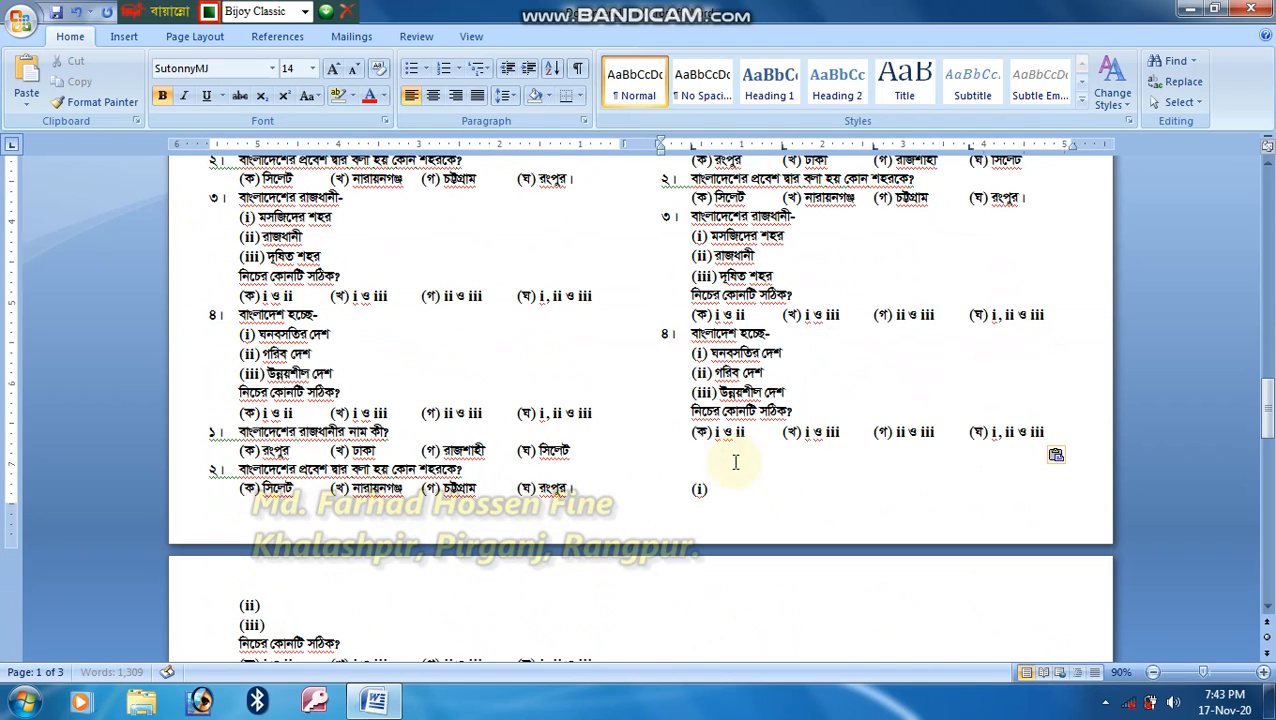
key("ctrl+v")
Step: Examine how the repeated questions flow across the columns and pages, and check the exam heading on the first page
scroll(640, 503, "up", 13)
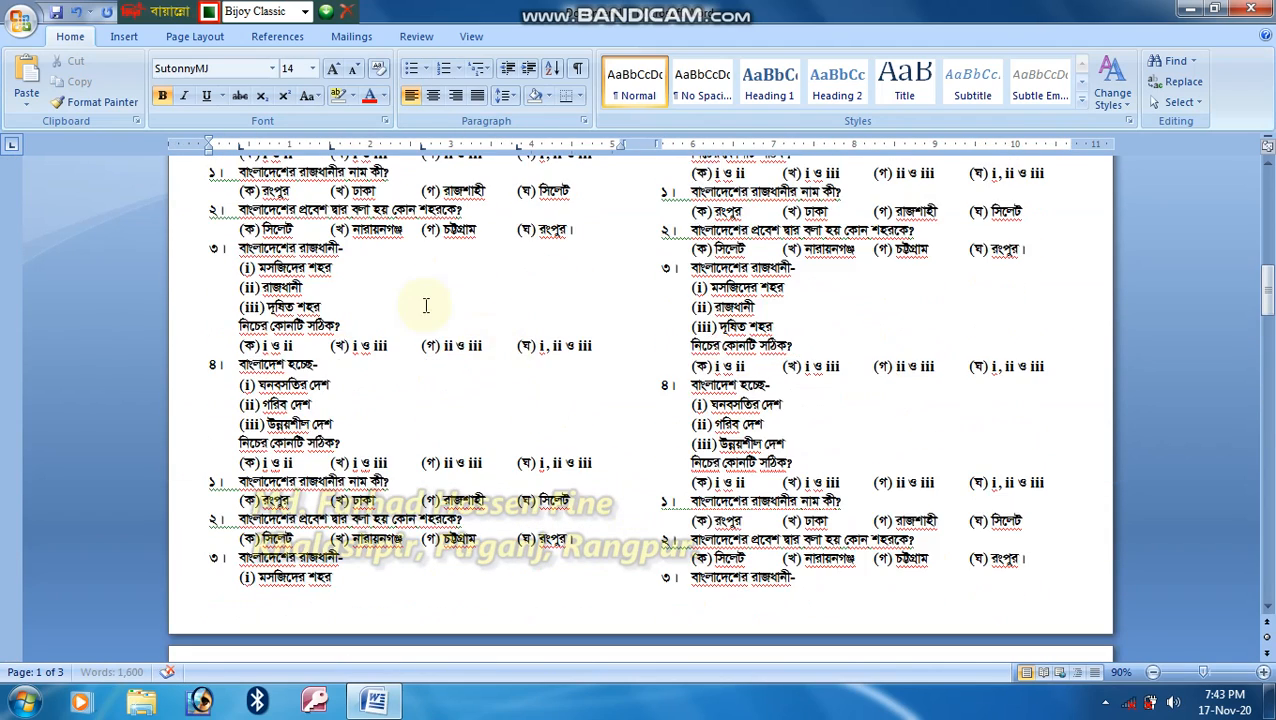
scroll(376, 290, "up", 4)
left_click(353, 254)
scroll(664, 387, "up", 5)
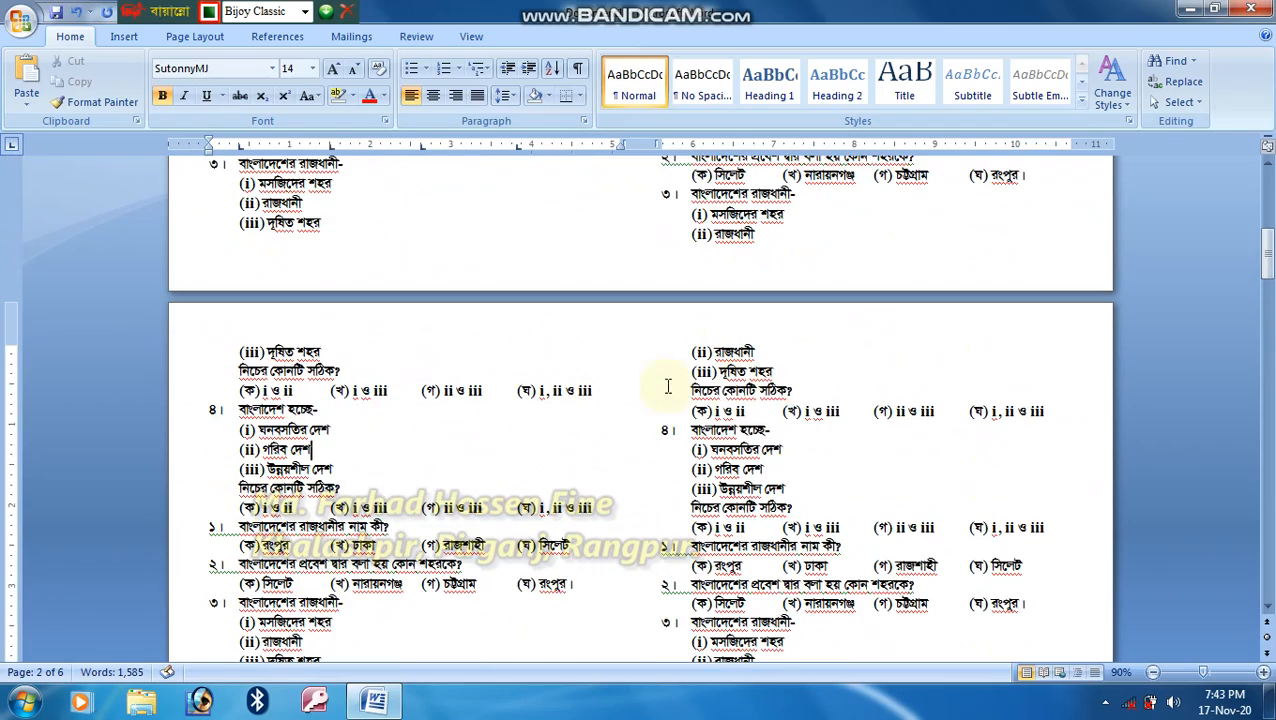
scroll(600, 430, "down", 17)
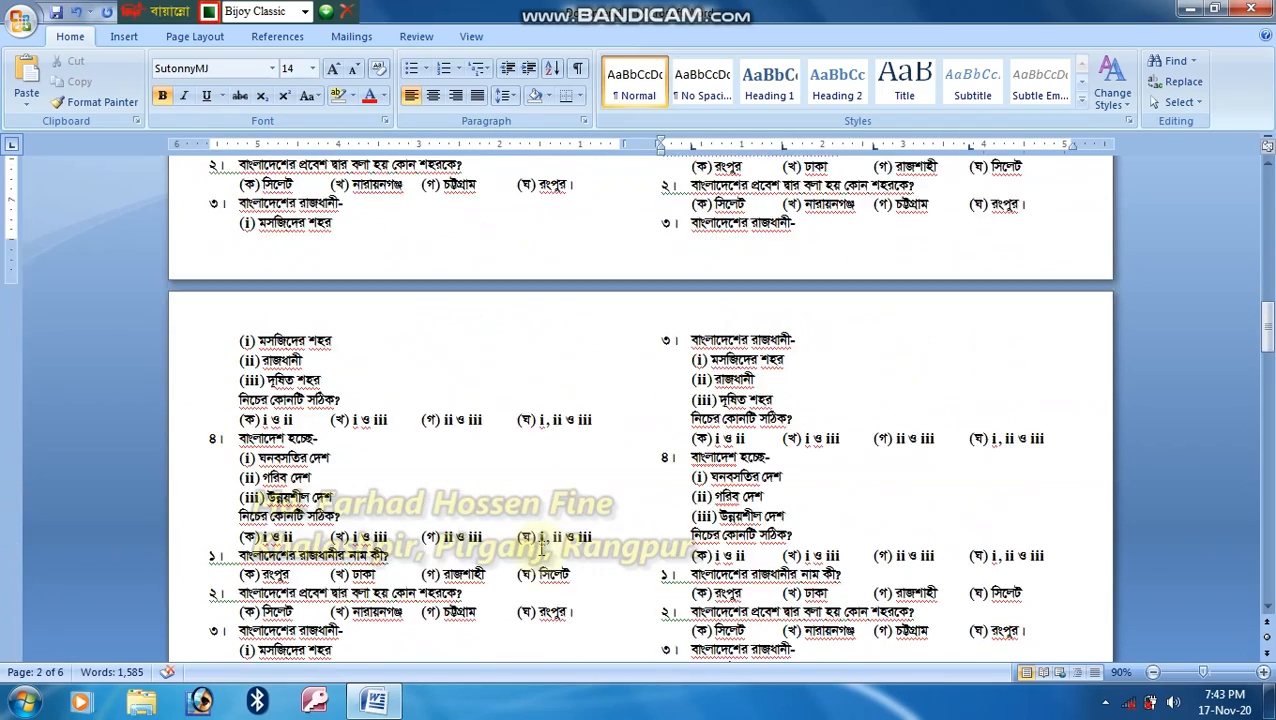
left_click(438, 433)
scroll(820, 480, "up", 15)
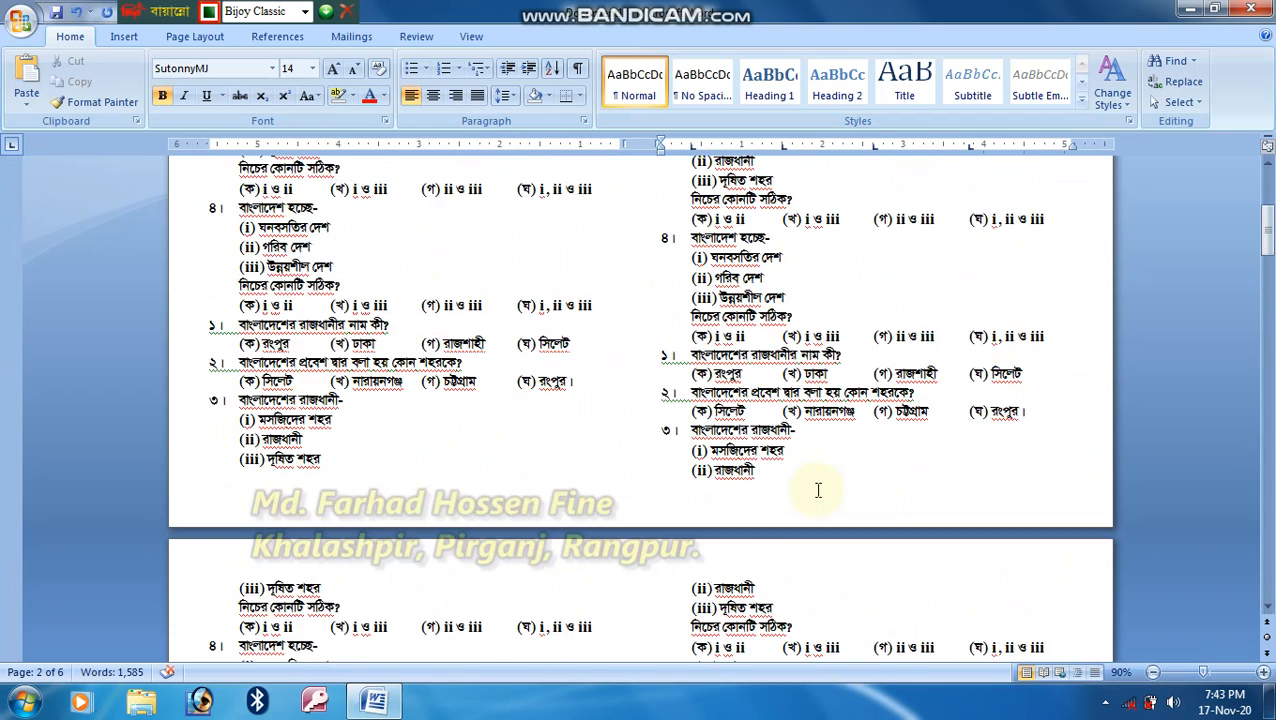
left_click(490, 224)
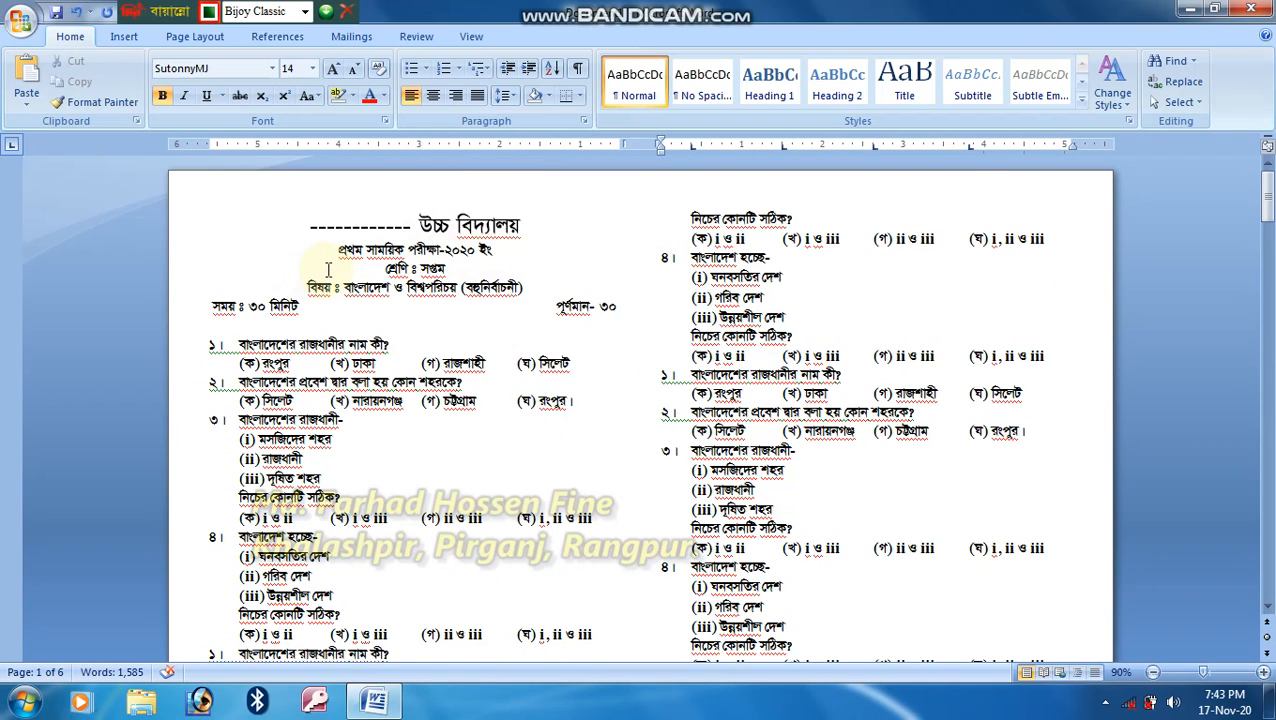
left_click_drag(300, 222, 505, 295)
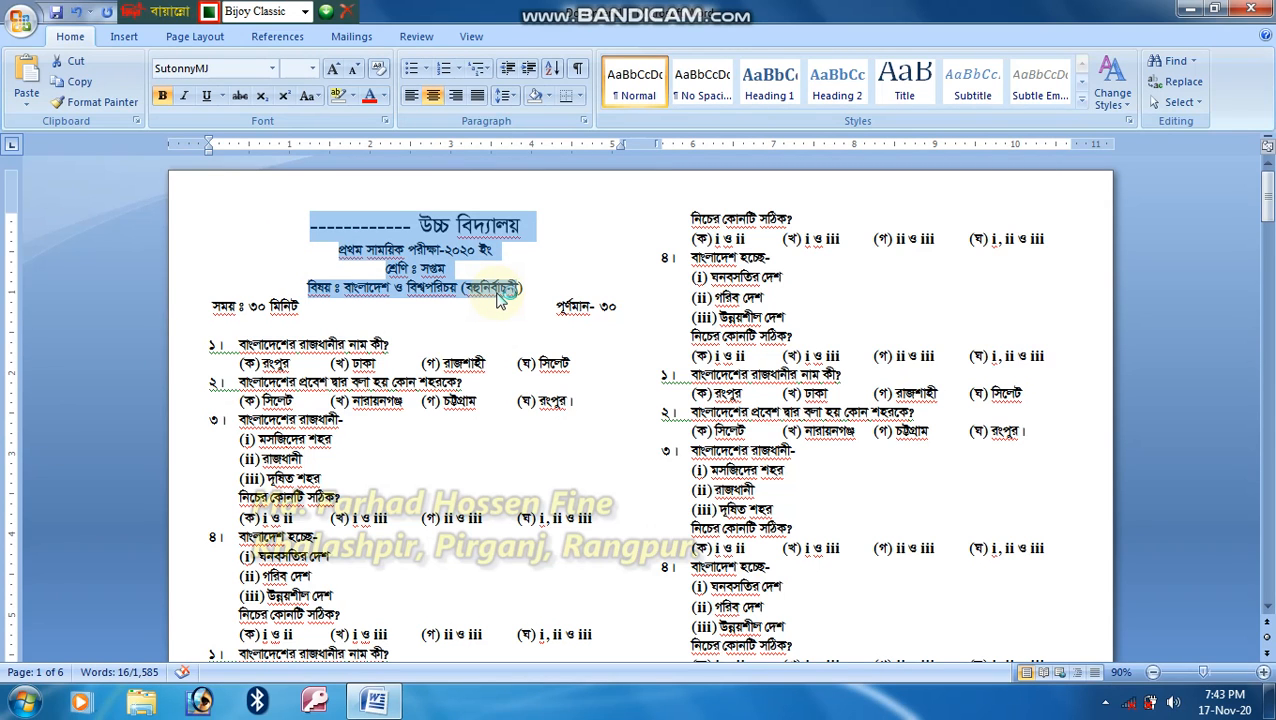
scroll(500, 300, "down", 20)
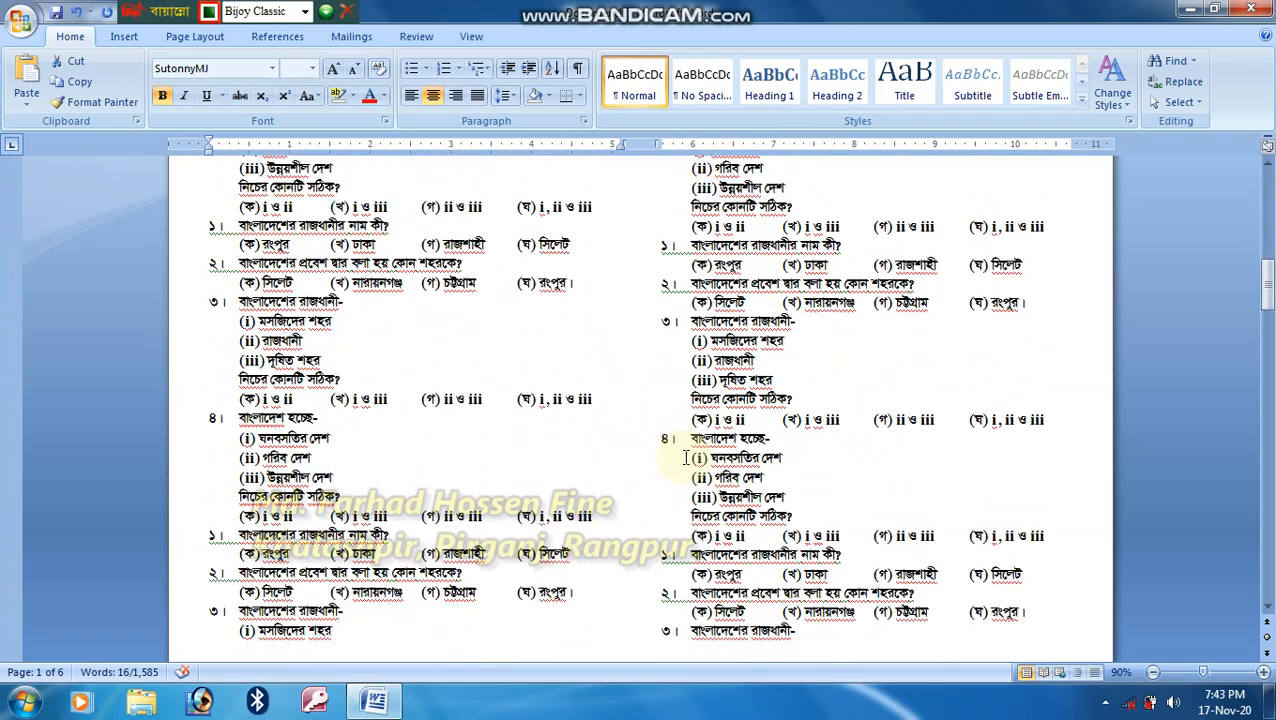
key("ctrl+Home")
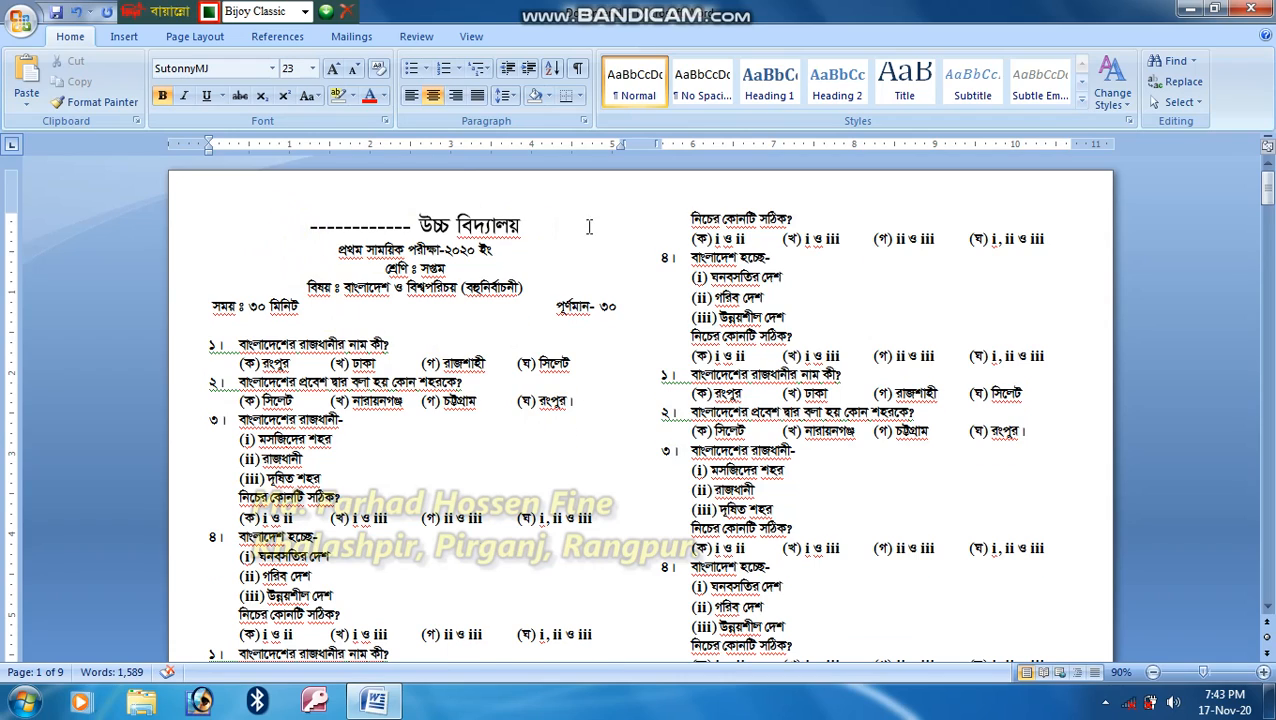
Step: Insert blank lines above the school heading until it starts at the head of page 1's second column, and check the following page
key("Return")
key("Return")
key("Return")
key("Return")
key("Return")
key("Return")
key("Return")
key("Return")
key("Return")
key("Return")
key("Return")
key("Return")
key("Return")
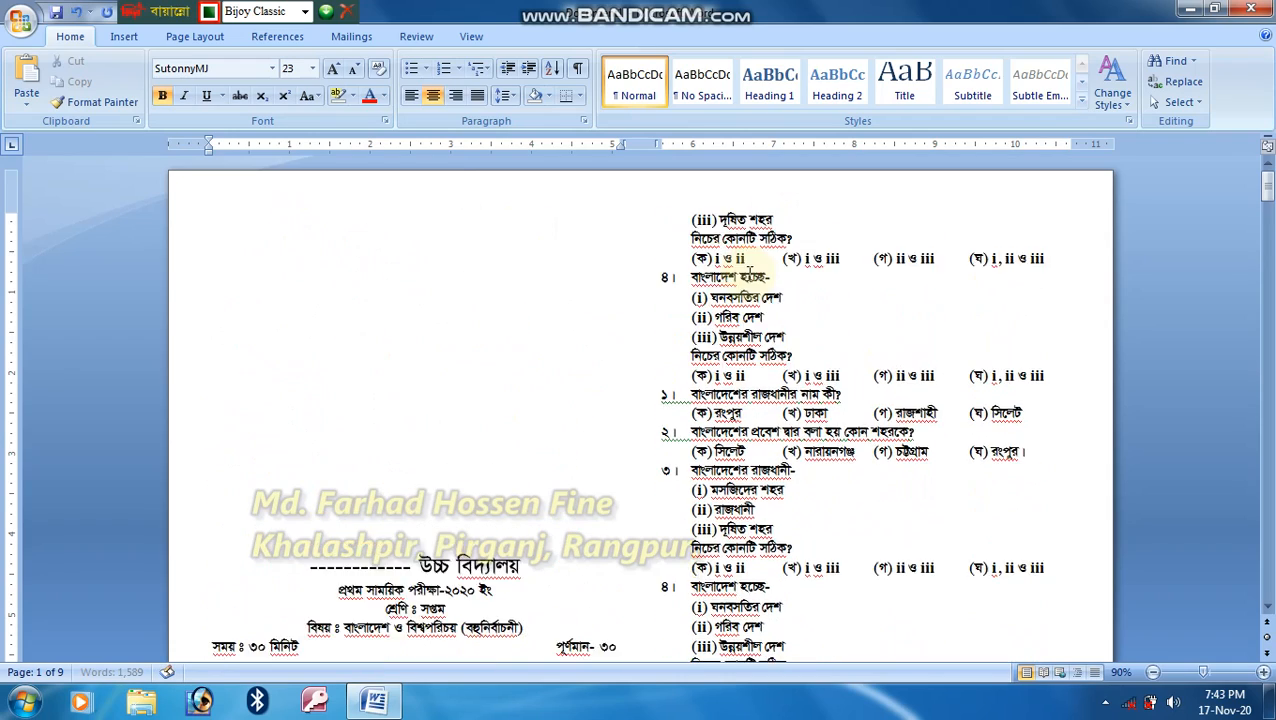
key("Return")
key("Return")
key("Return")
key("Return")
key("Return")
key("Return")
key("Return")
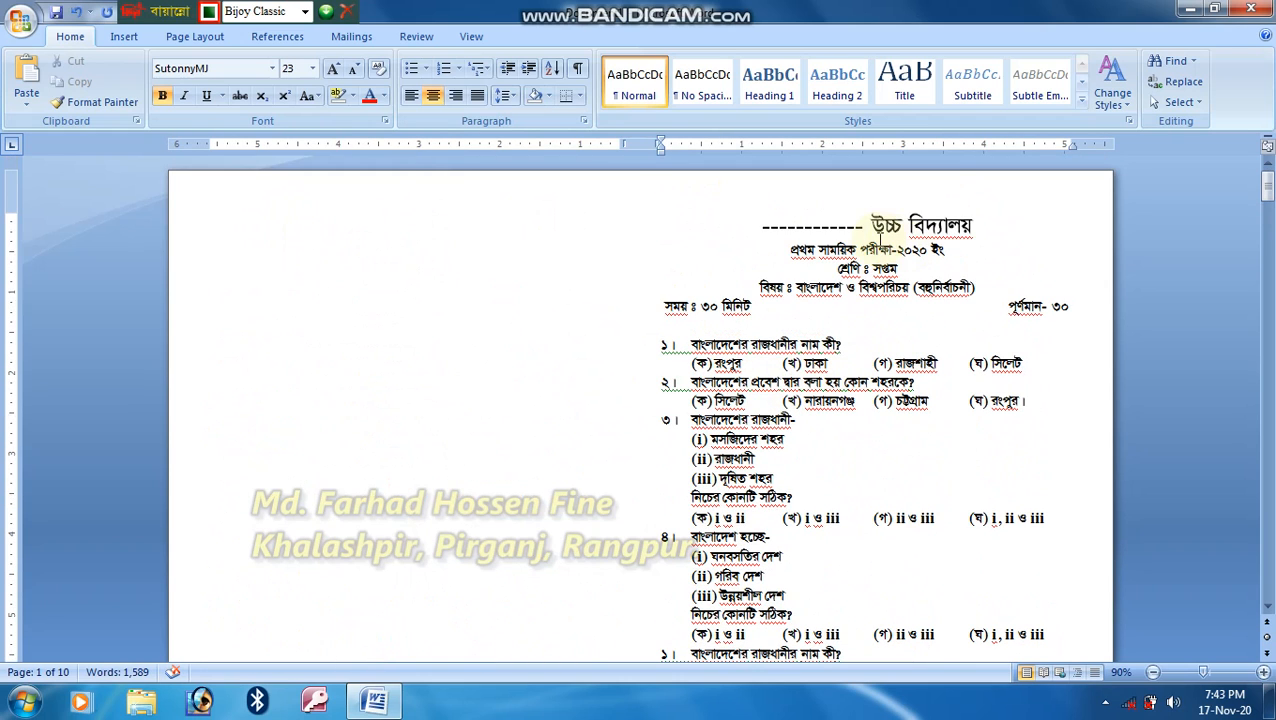
scroll(427, 420, "down", 8)
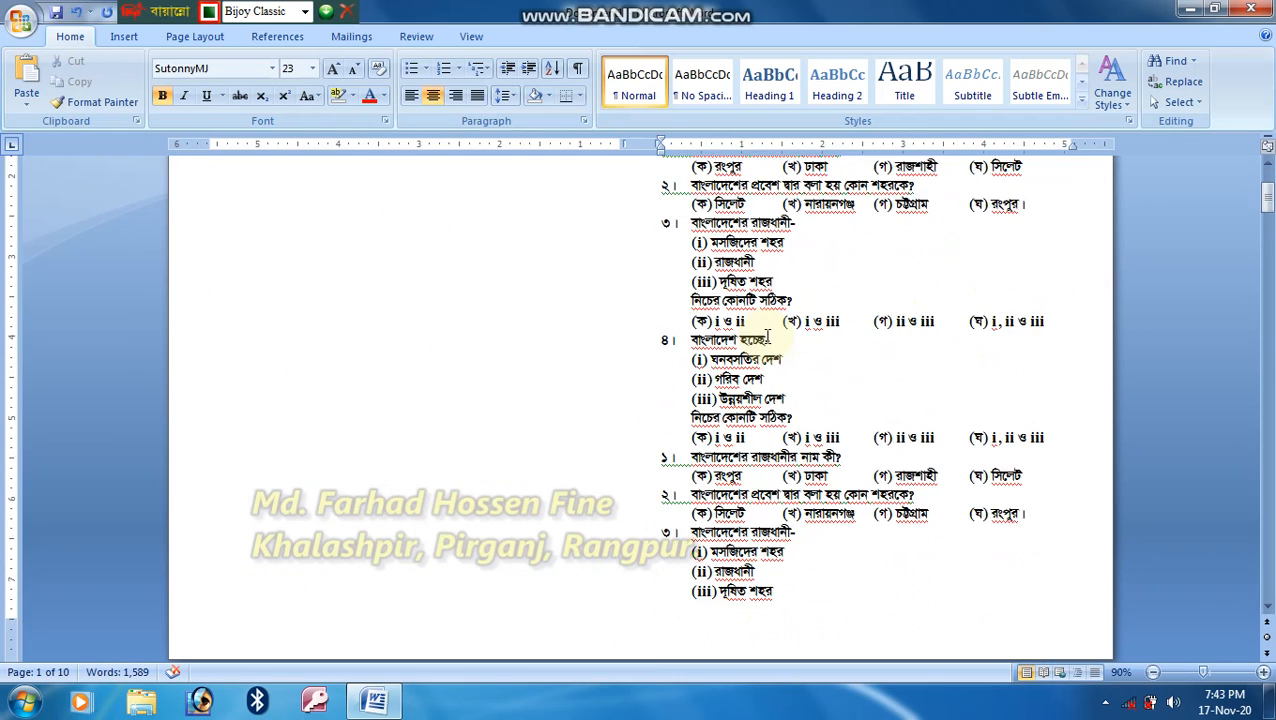
scroll(379, 376, "down", 6)
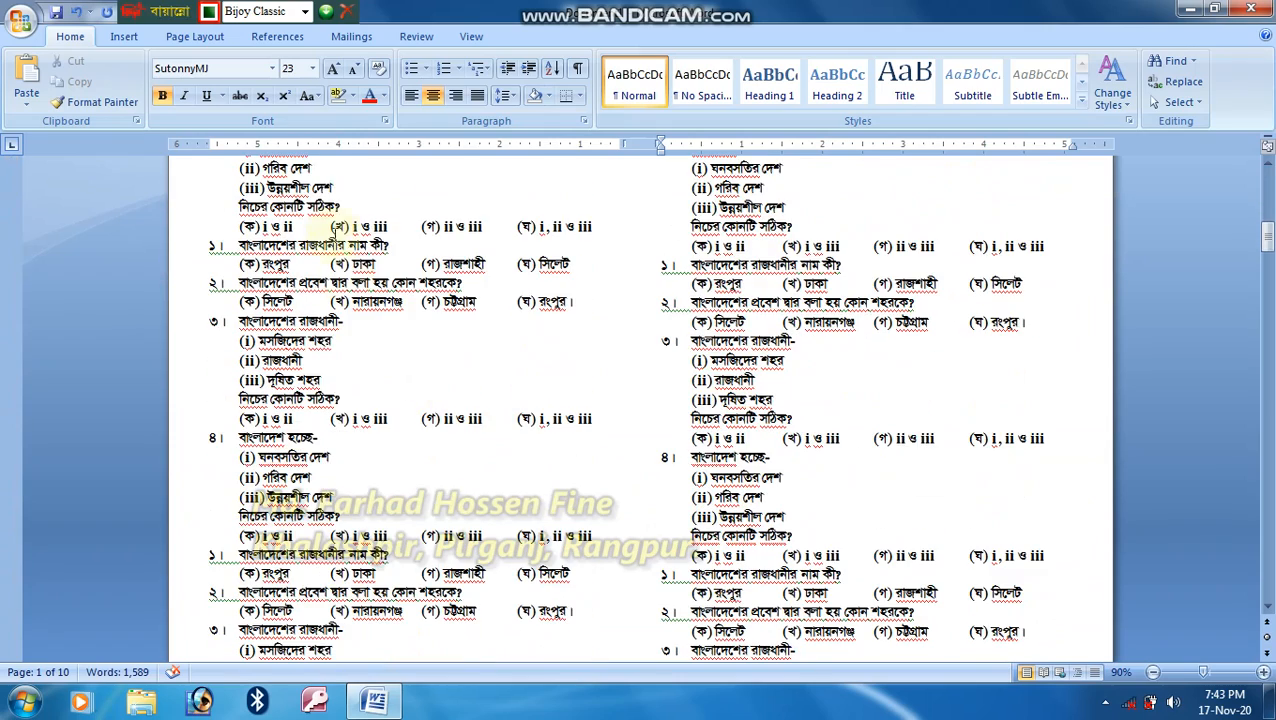
scroll(318, 560, "down", 1)
scroll(318, 578, "down", 7)
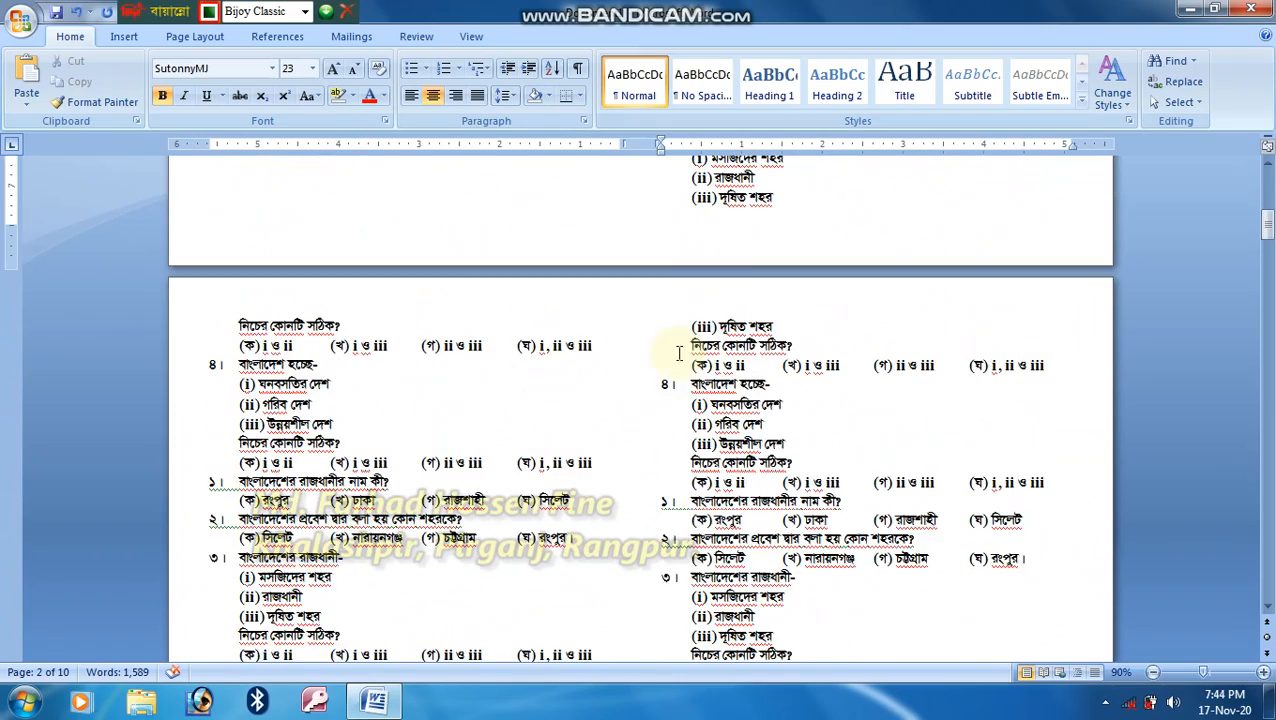
Step: Cut the block of questions in page 3's first column and paste it over the blank lines in page 1's first column
scroll(773, 477, "down", 3)
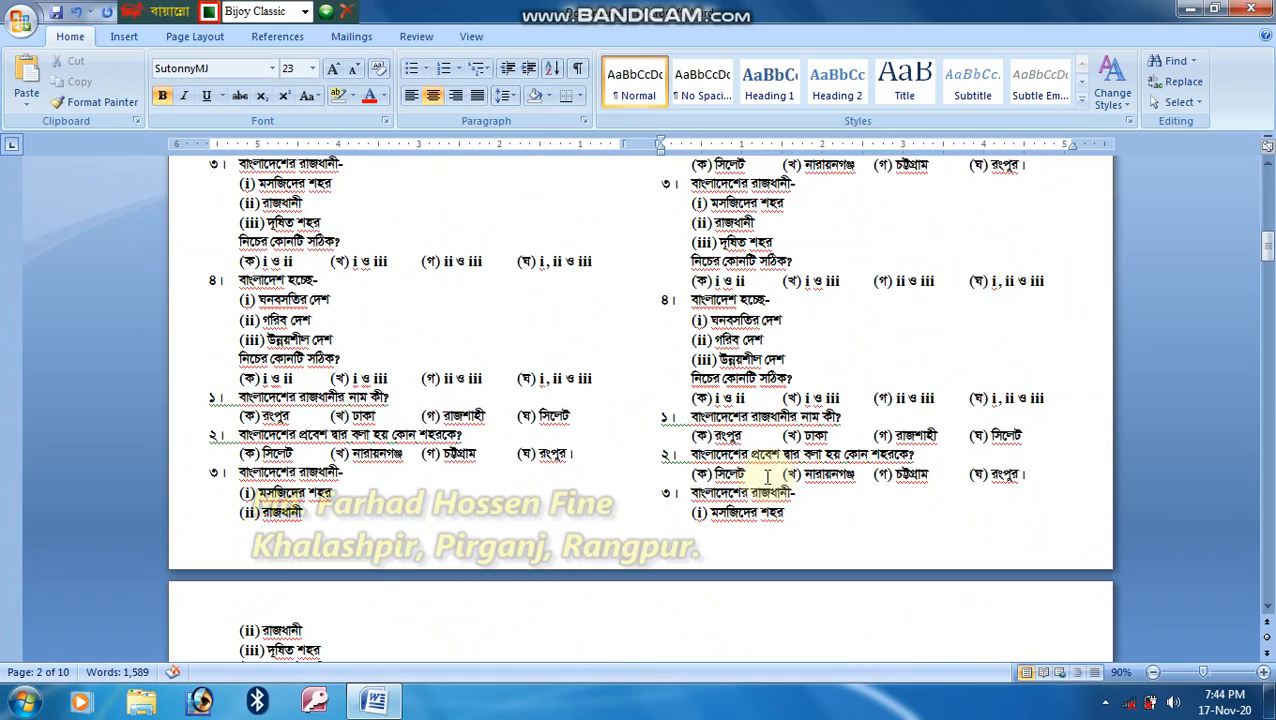
scroll(767, 477, "down", 1)
left_click_drag(216, 537, 503, 573)
left_click_drag(574, 556, 611, 549)
key("Delete")
scroll(611, 548, "up", 5)
scroll(611, 548, "up", 7)
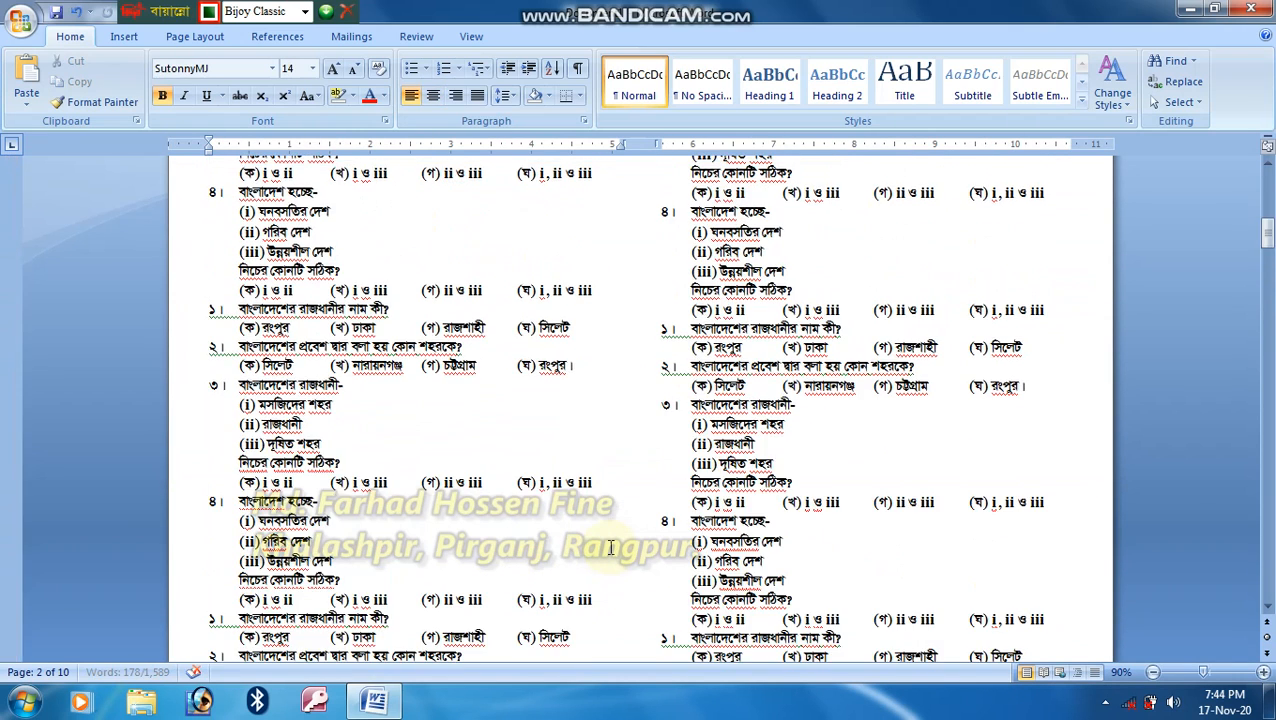
scroll(572, 386, "up", 10)
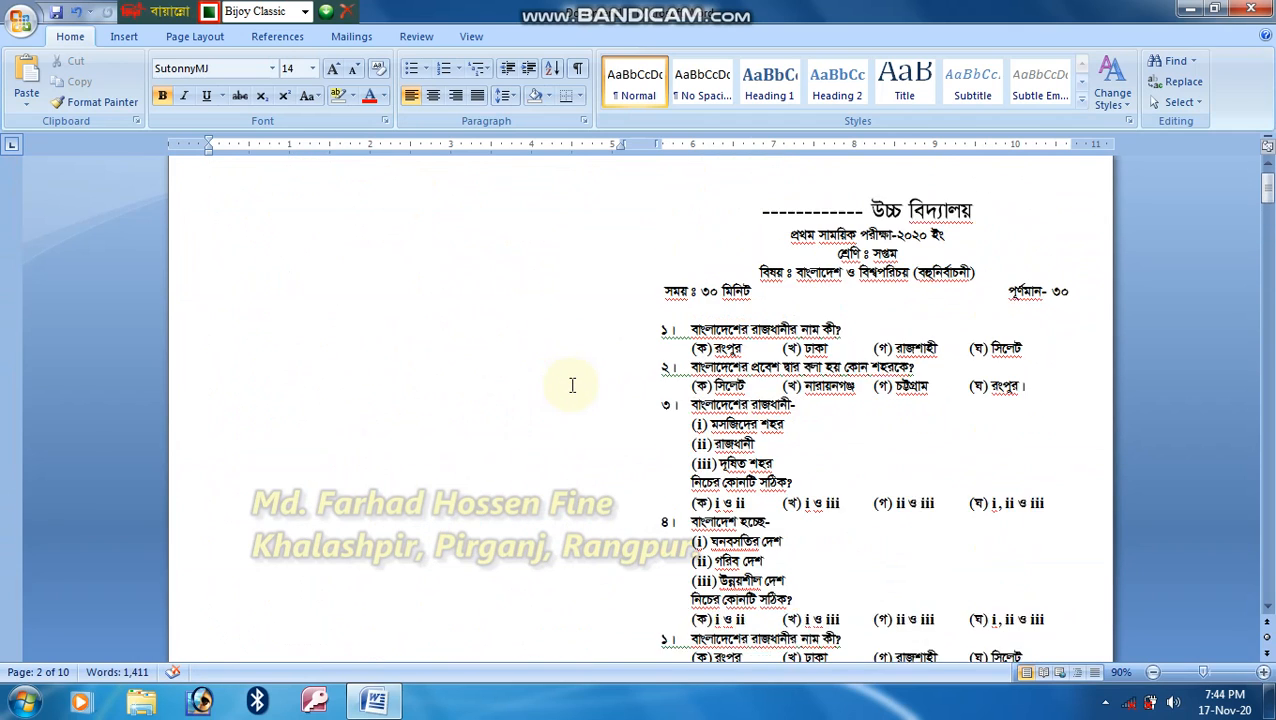
left_click_drag(339, 221, 438, 534)
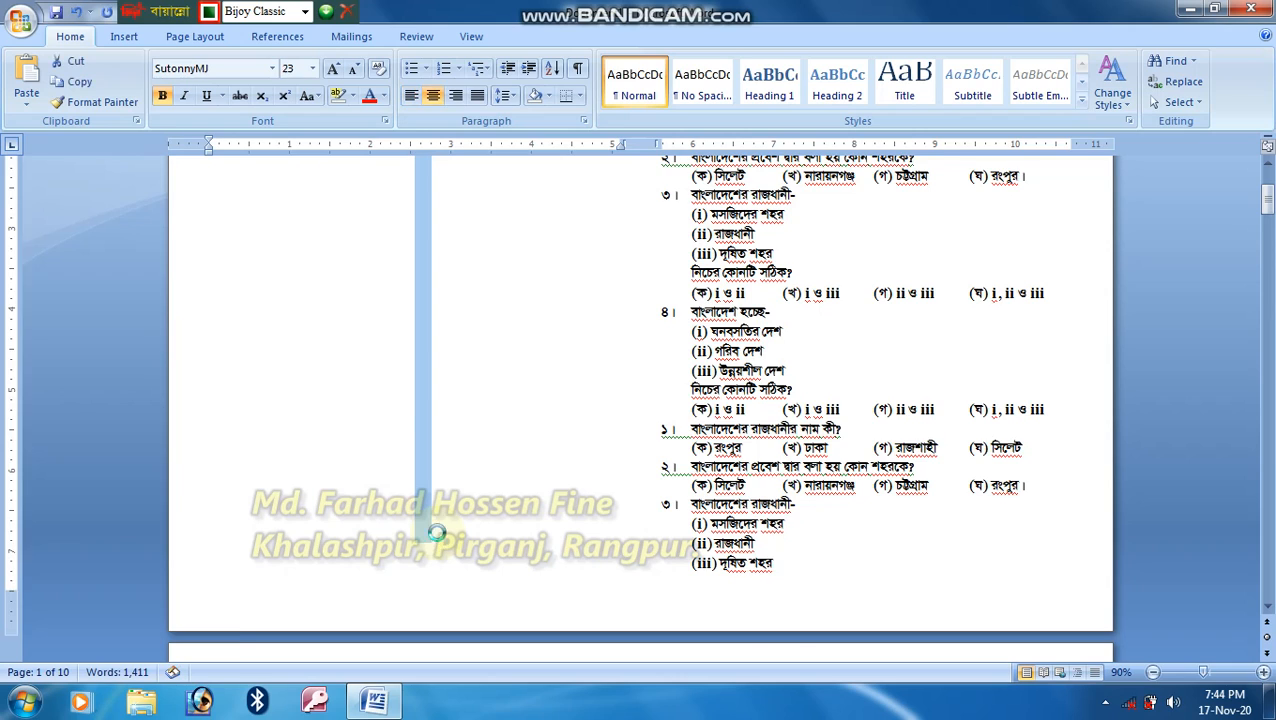
key("ctrl+v")
Step: Delete the extra blank line above the school heading and check how the questions continue on the following pages
scroll(366, 472, "down", 2)
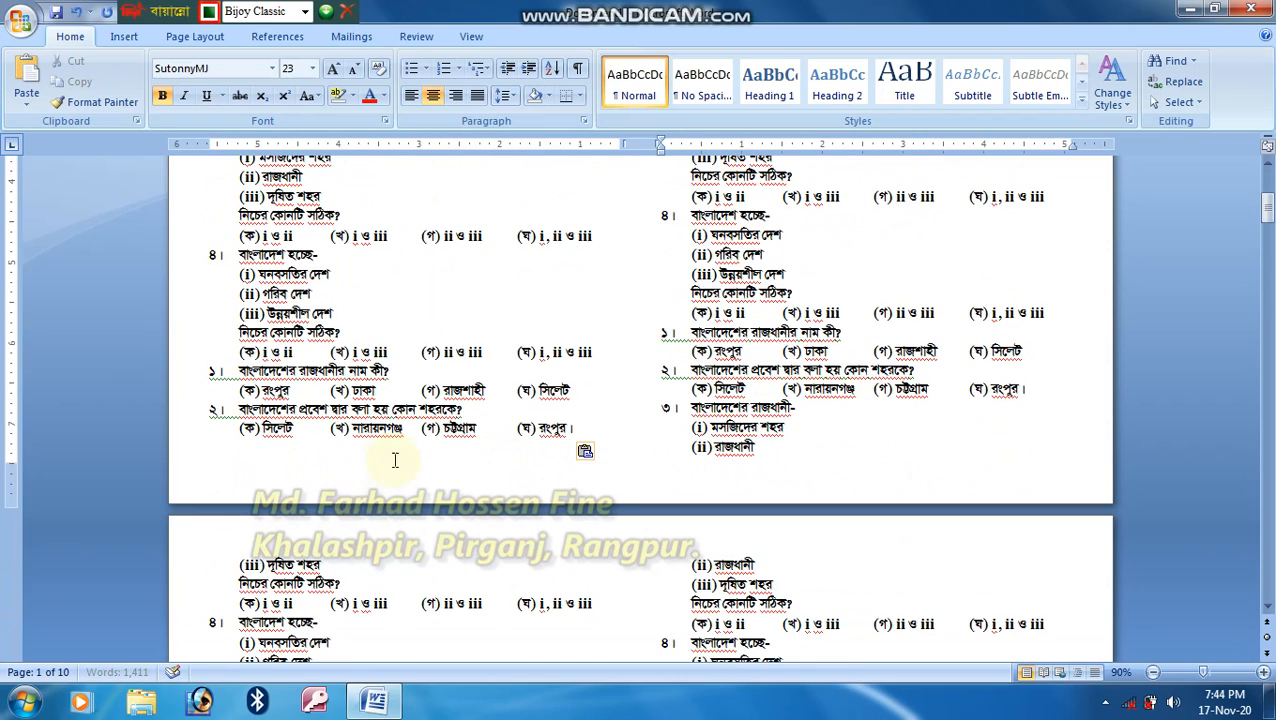
scroll(809, 336, "up", 6)
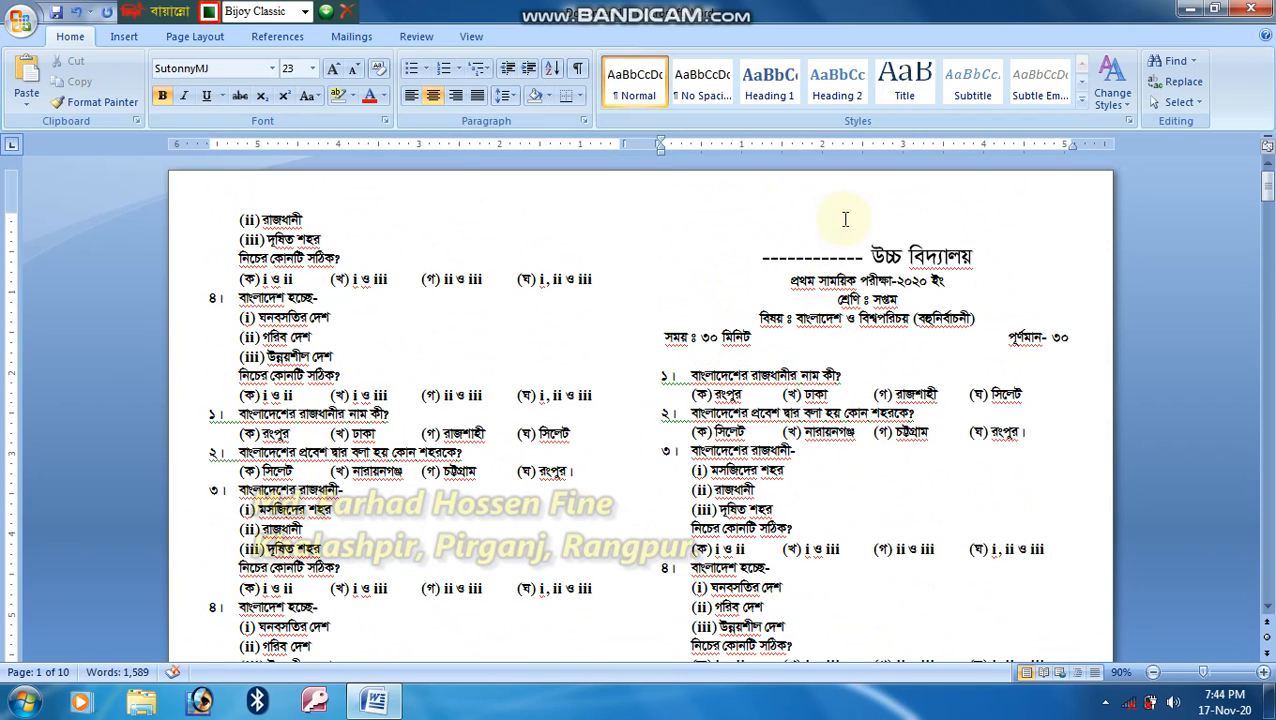
key("Delete")
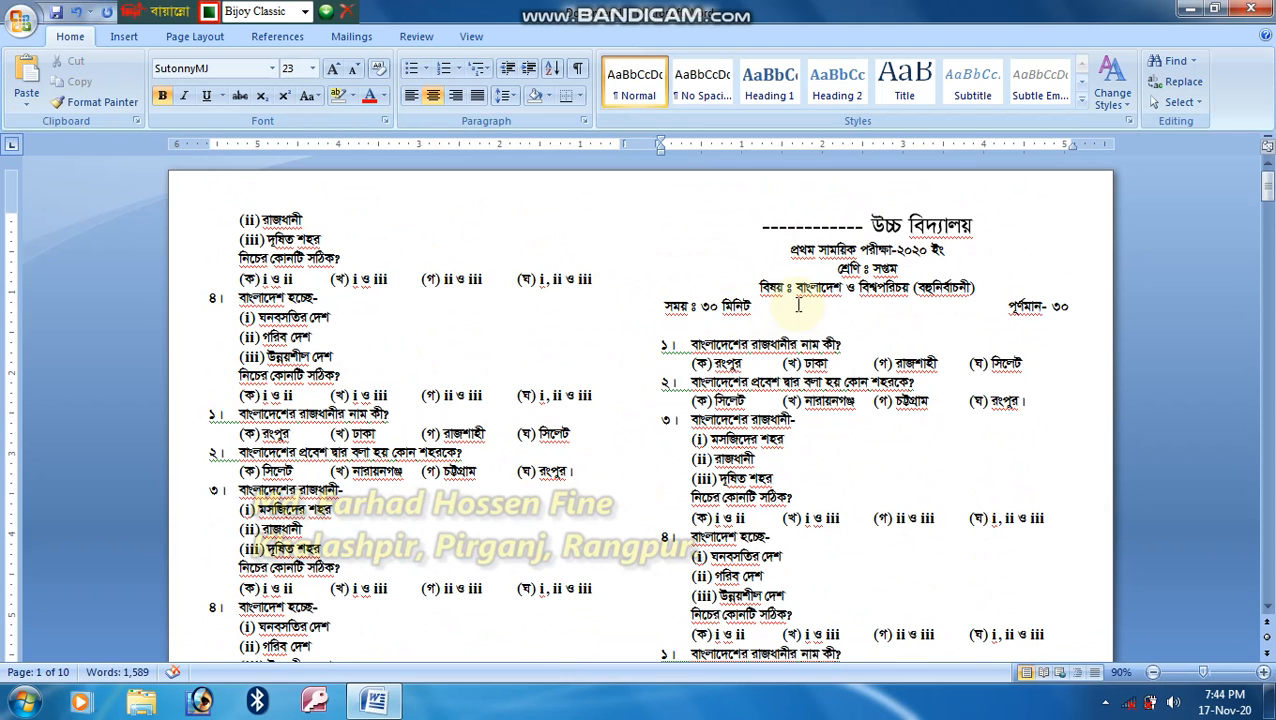
left_click(729, 365)
scroll(730, 366, "down", 4)
scroll(730, 366, "down", 10)
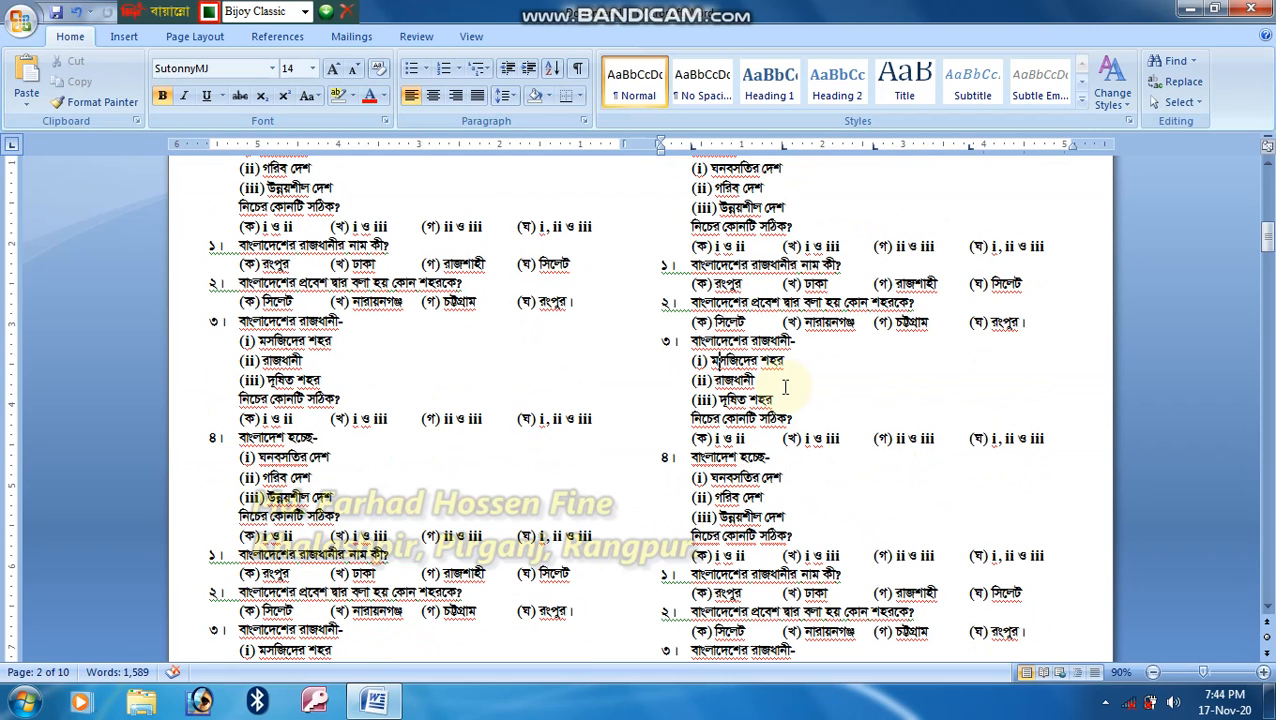
scroll(785, 387, "down", 15)
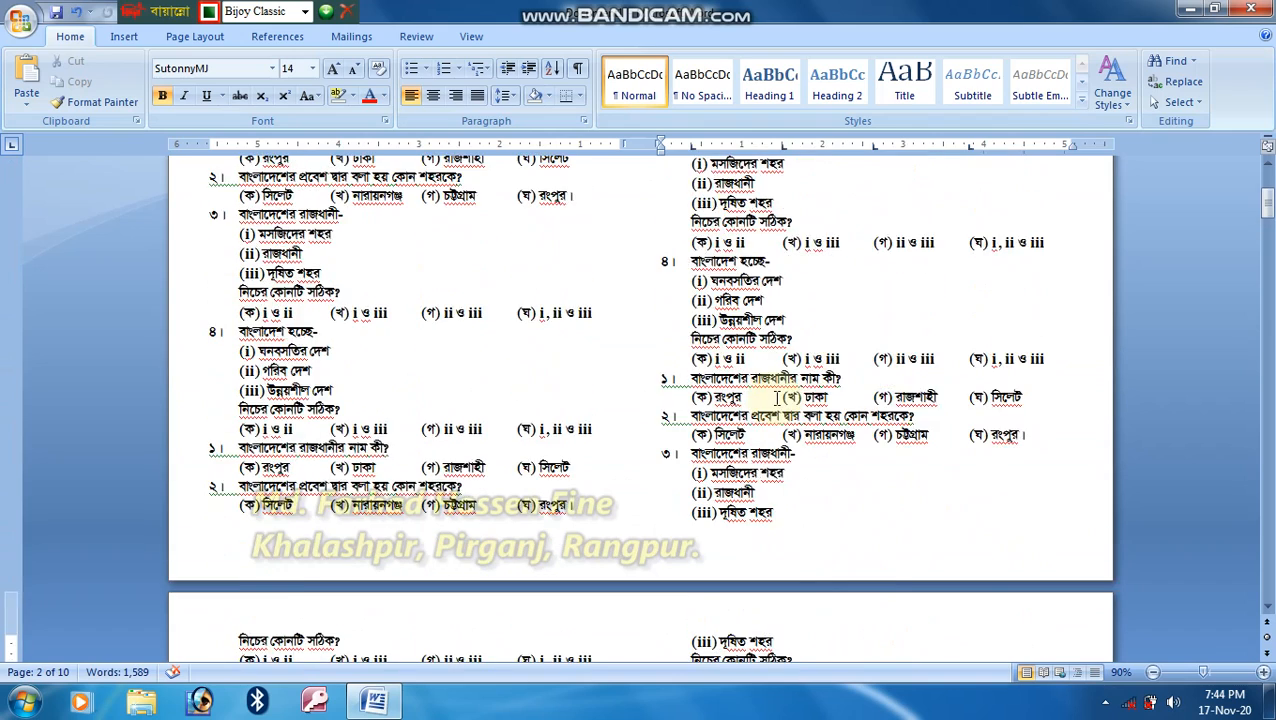
scroll(778, 397, "up", 7)
Step: Undo the blank line deletion, the paste into page 1 and the cut of page 3's questions
key("ctrl+z")
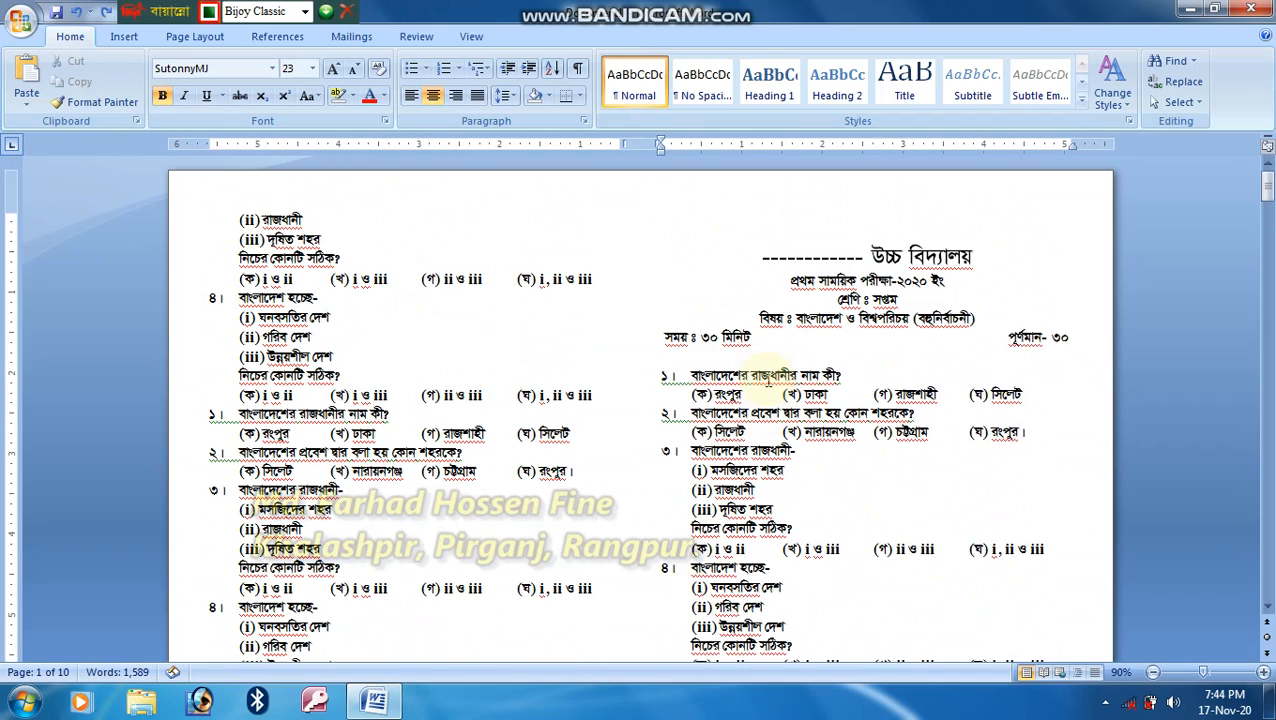
key("ctrl+z")
key("ctrl+z")
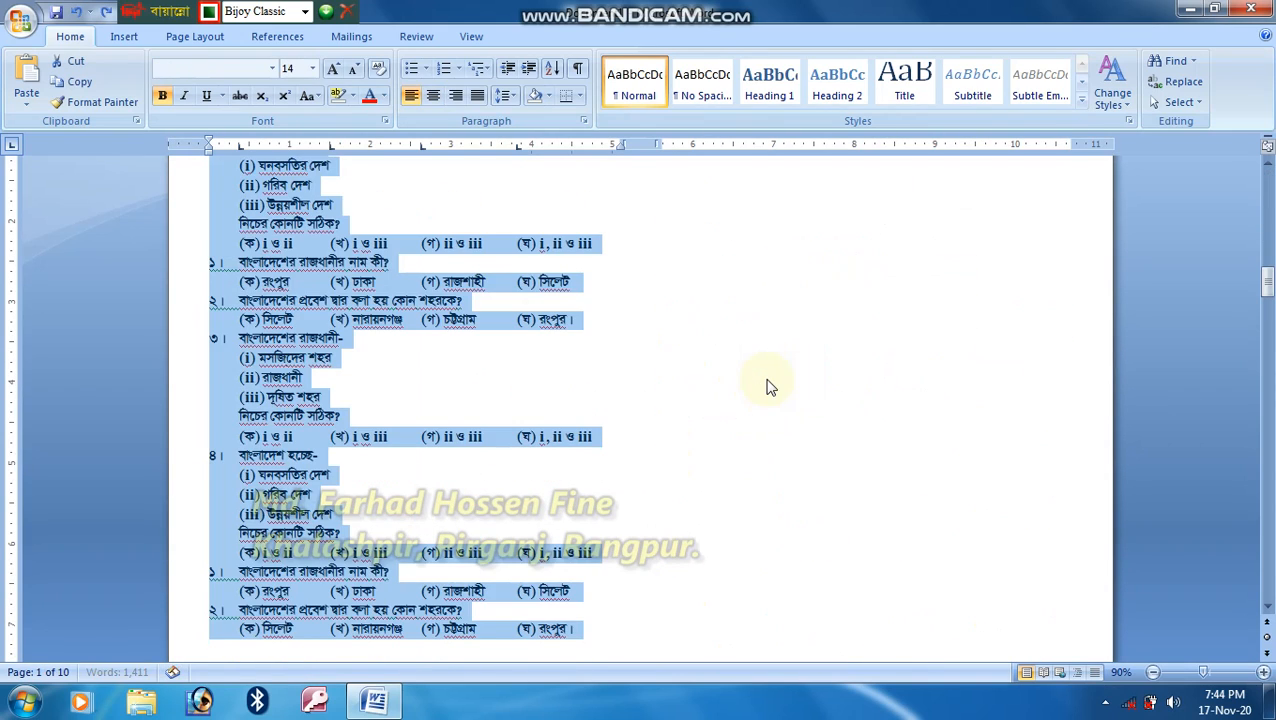
scroll(686, 408, "down", 17)
scroll(686, 393, "up", 15)
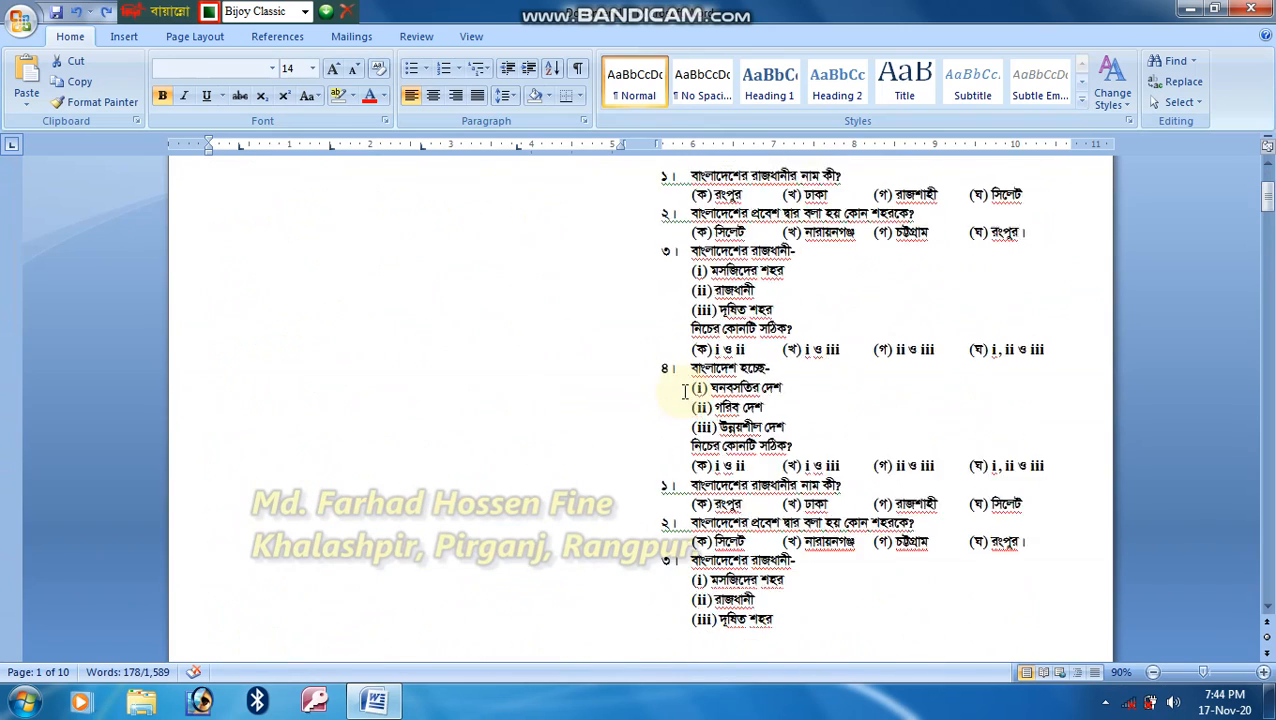
Step: Remove the blank lines from page 1's first column and insert new ones until the school heading starts at the head of the second column
left_click_drag(748, 228, 421, 205)
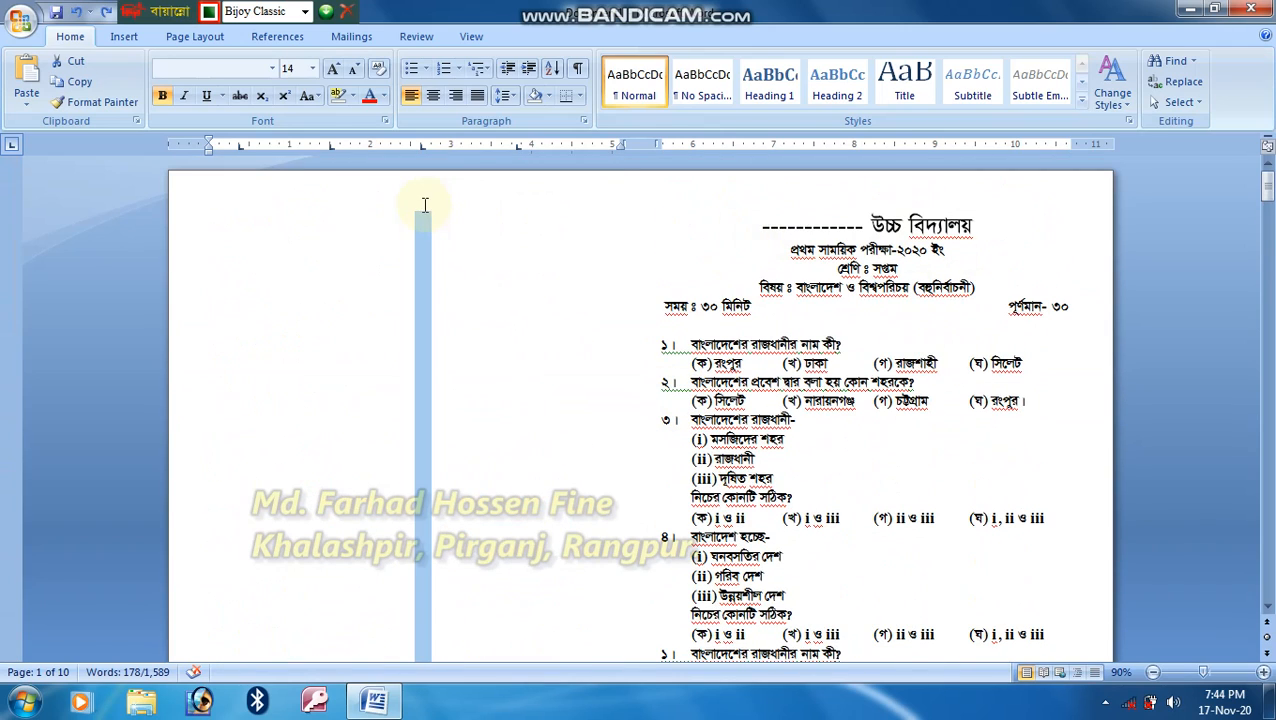
key("Delete")
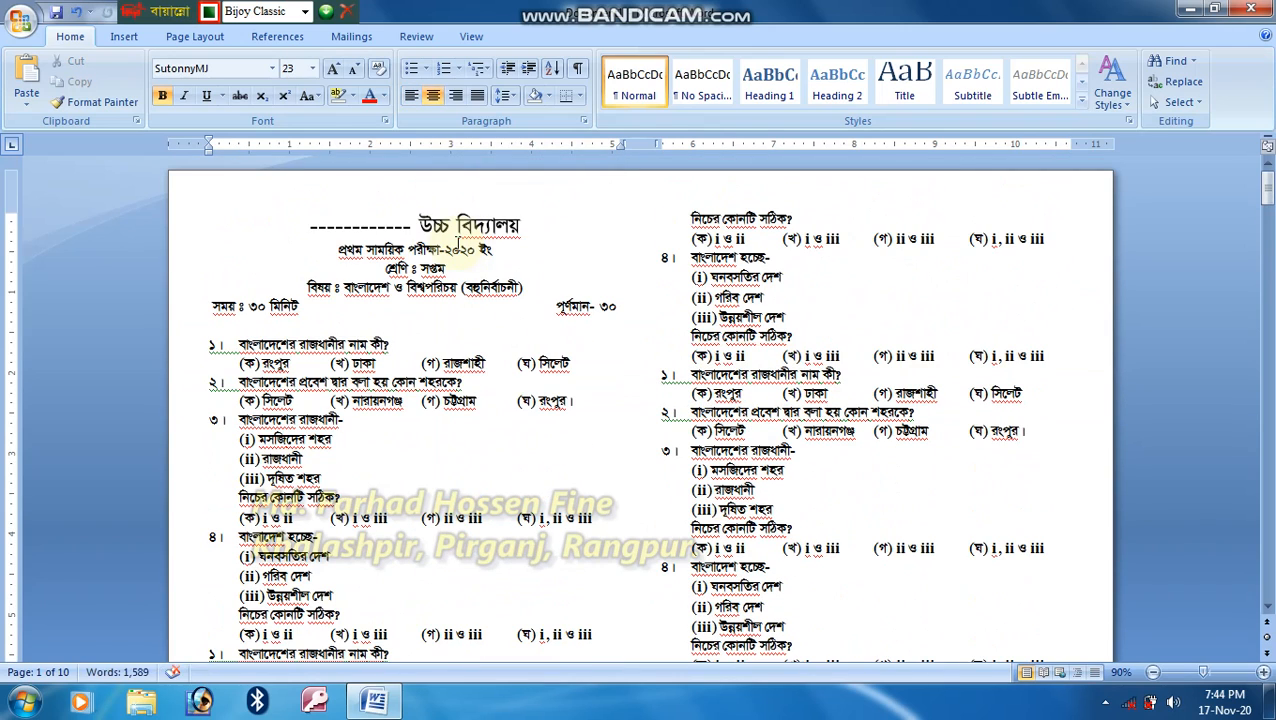
key("Return")
key("Return")
key("Return")
key("Return")
key("Return")
key("Return")
key("Return")
key("Return")
key("Return")
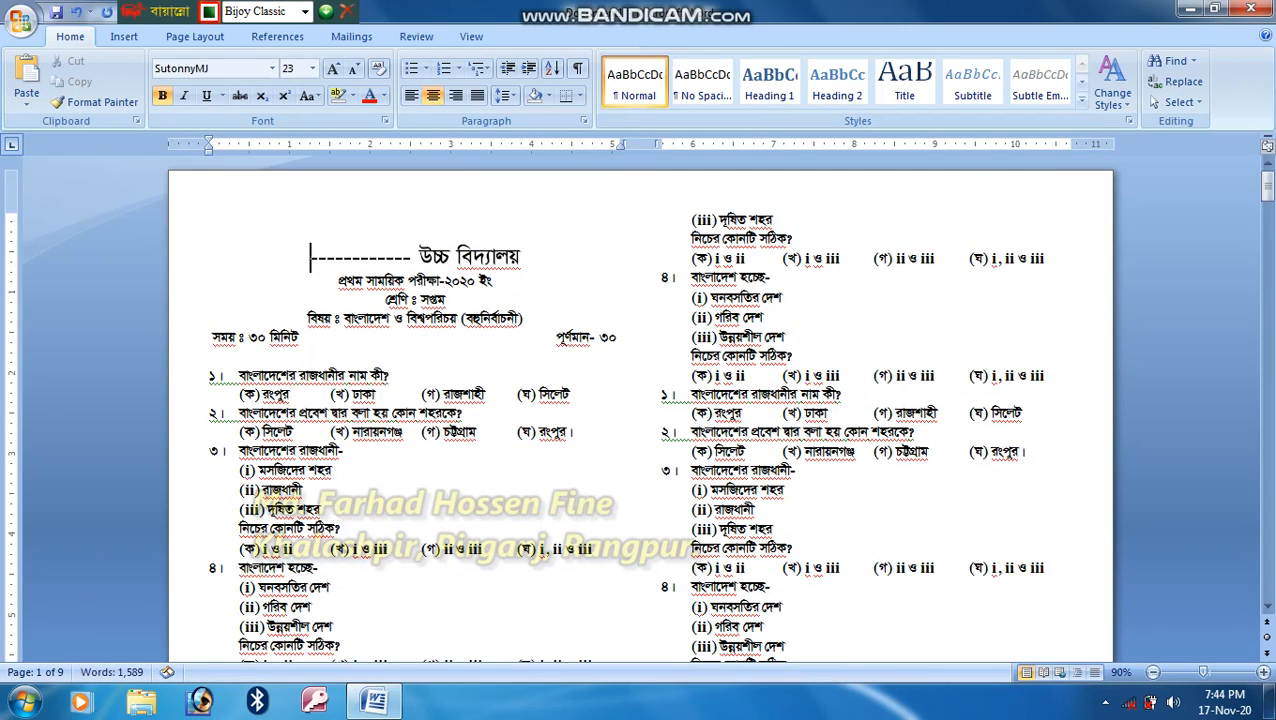
key("Return")
key("Return")
key("Return")
key("Return")
key("Return")
key("Return")
key("Return")
key("Return")
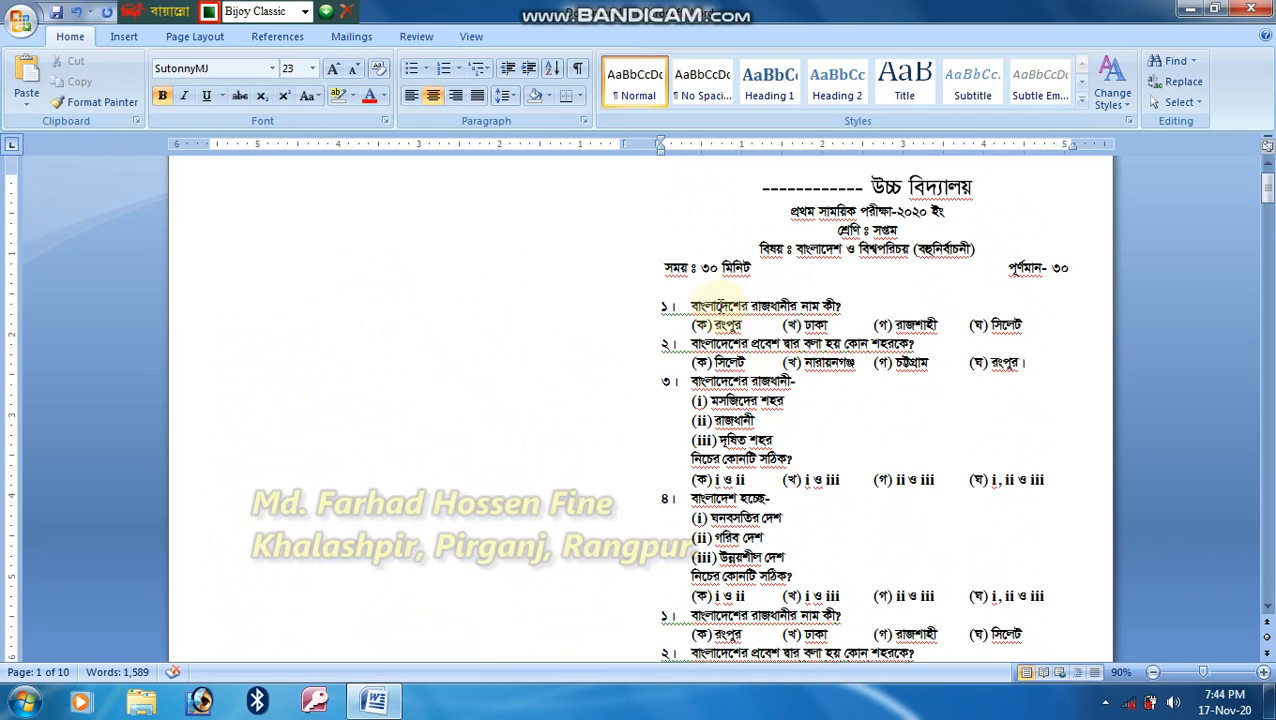
Step: Examine which questions fall in each column of pages 1 and 2 and where the text continues on page 3
left_click_drag(663, 305, 692, 421)
scroll(692, 421, "down", 7)
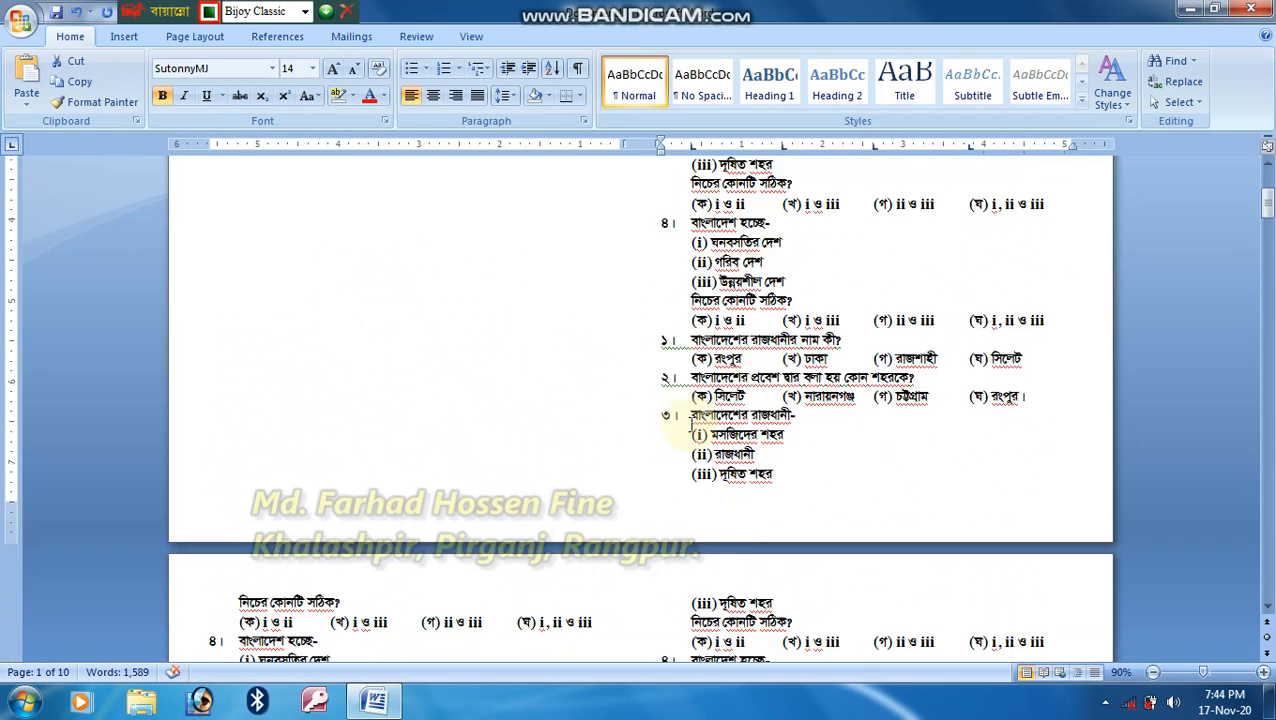
left_click(269, 455)
left_click(253, 445)
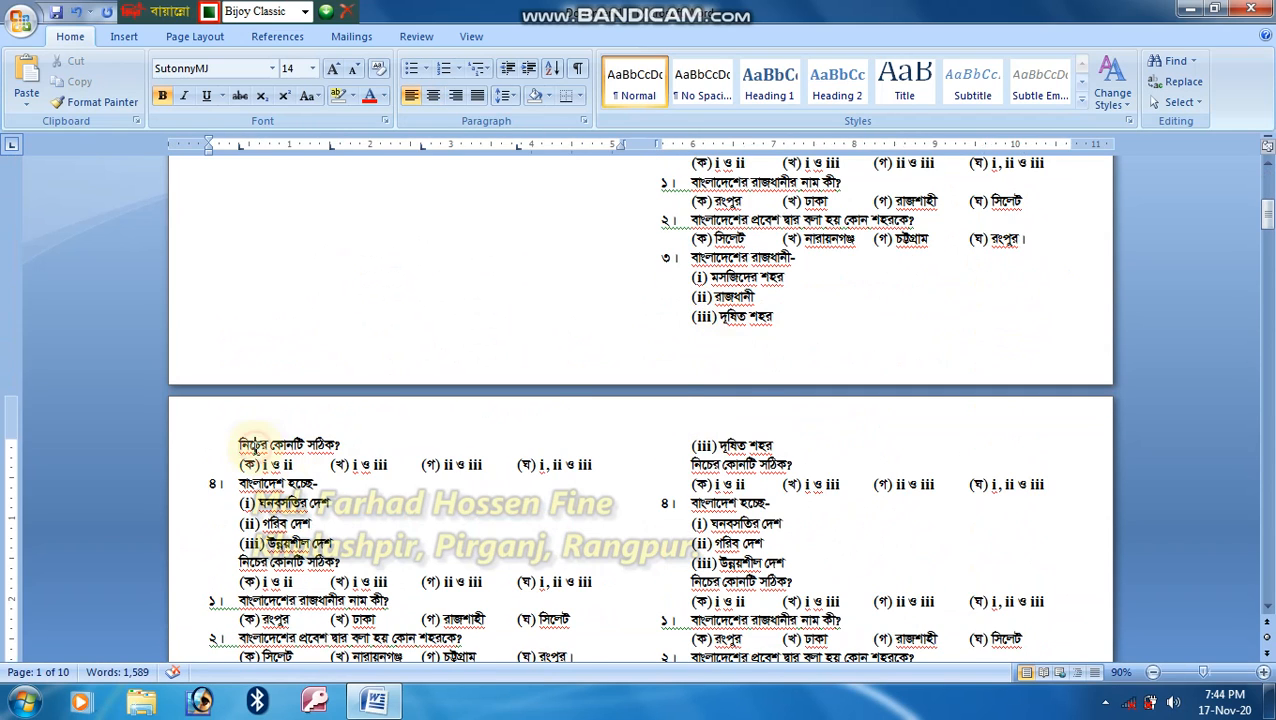
scroll(250, 440, "down", 2)
left_click_drag(240, 328, 312, 535)
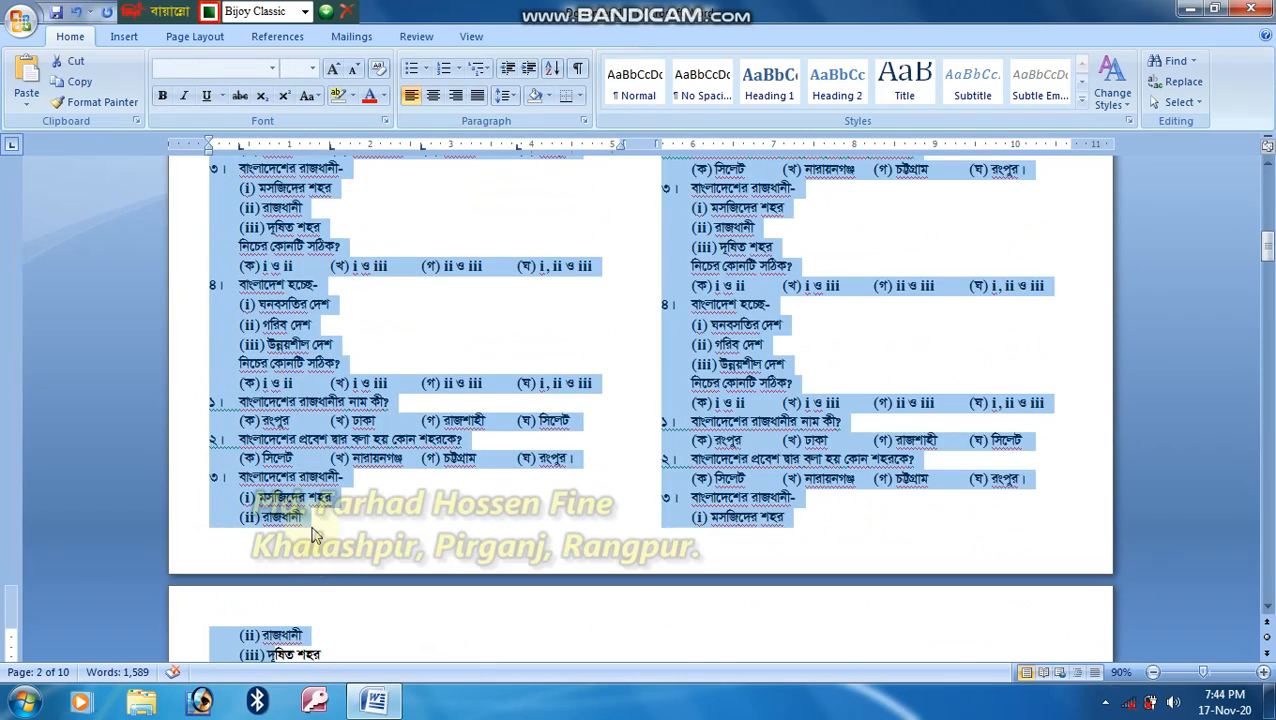
left_click(317, 521)
scroll(670, 432, "up", 2)
left_click_drag(690, 372, 703, 594)
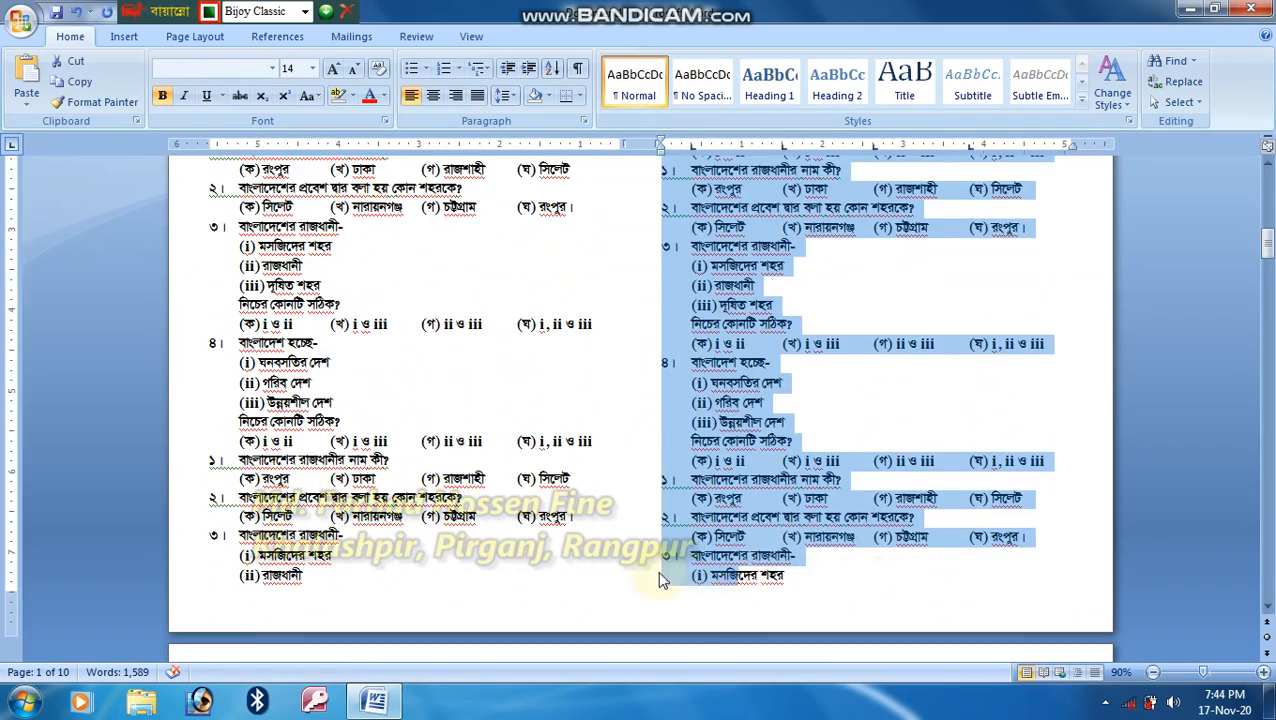
scroll(233, 484, "down", 3)
left_click(290, 495)
Step: Move the questions from page 3's first column into page 1's first column, replacing the blank lines beside the exam heading
left_click_drag(216, 487, 597, 584)
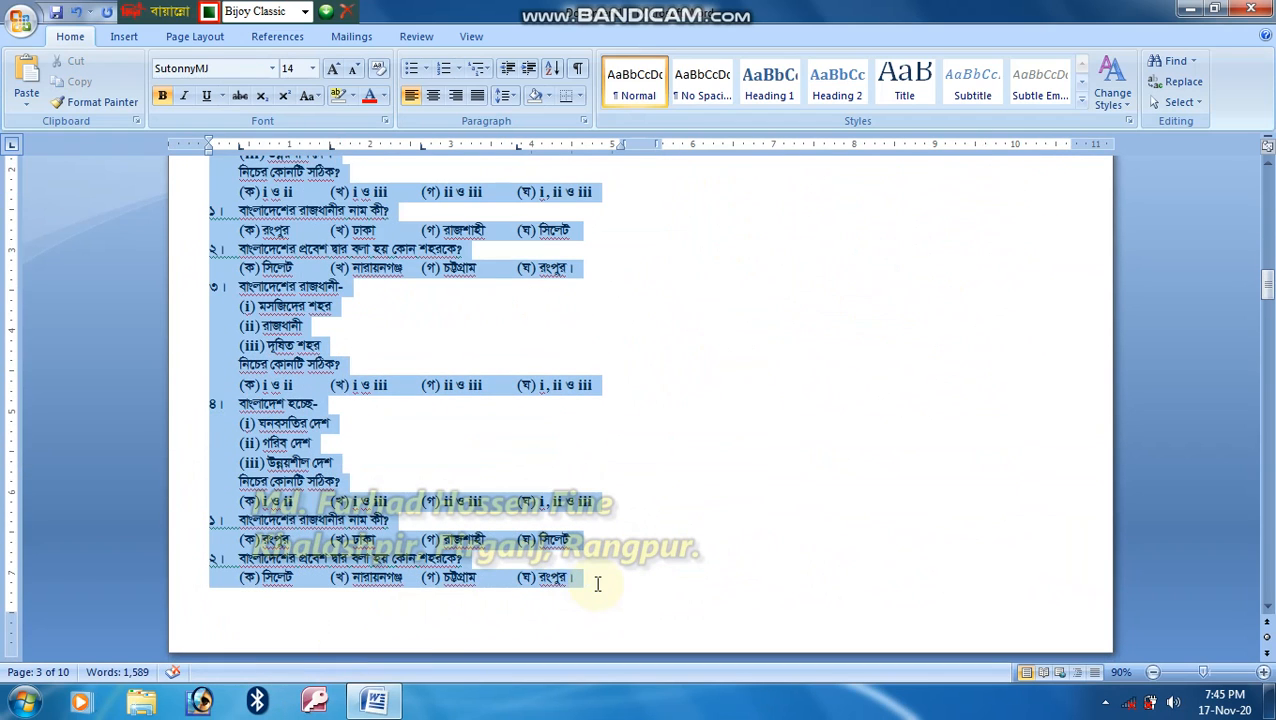
key("Delete")
scroll(597, 584, "up", 6)
scroll(593, 583, "up", 10)
scroll(382, 284, "up", 1)
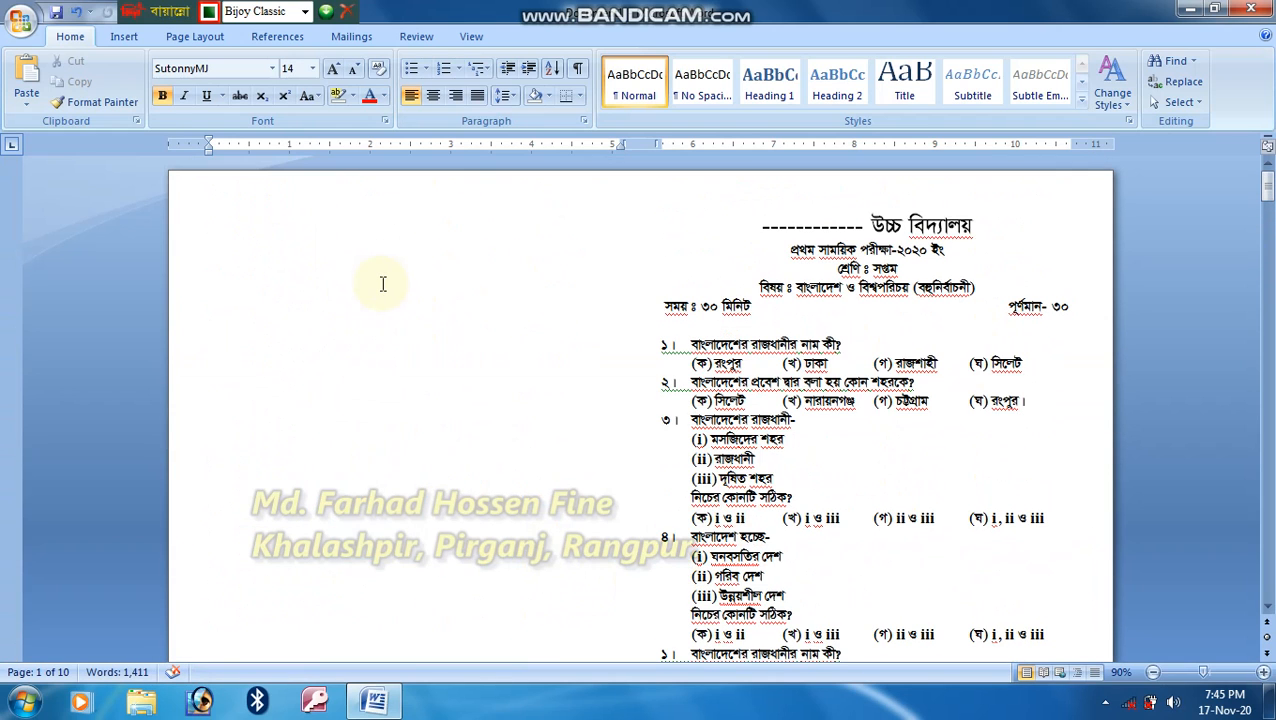
left_click_drag(364, 221, 464, 588)
key("Delete")
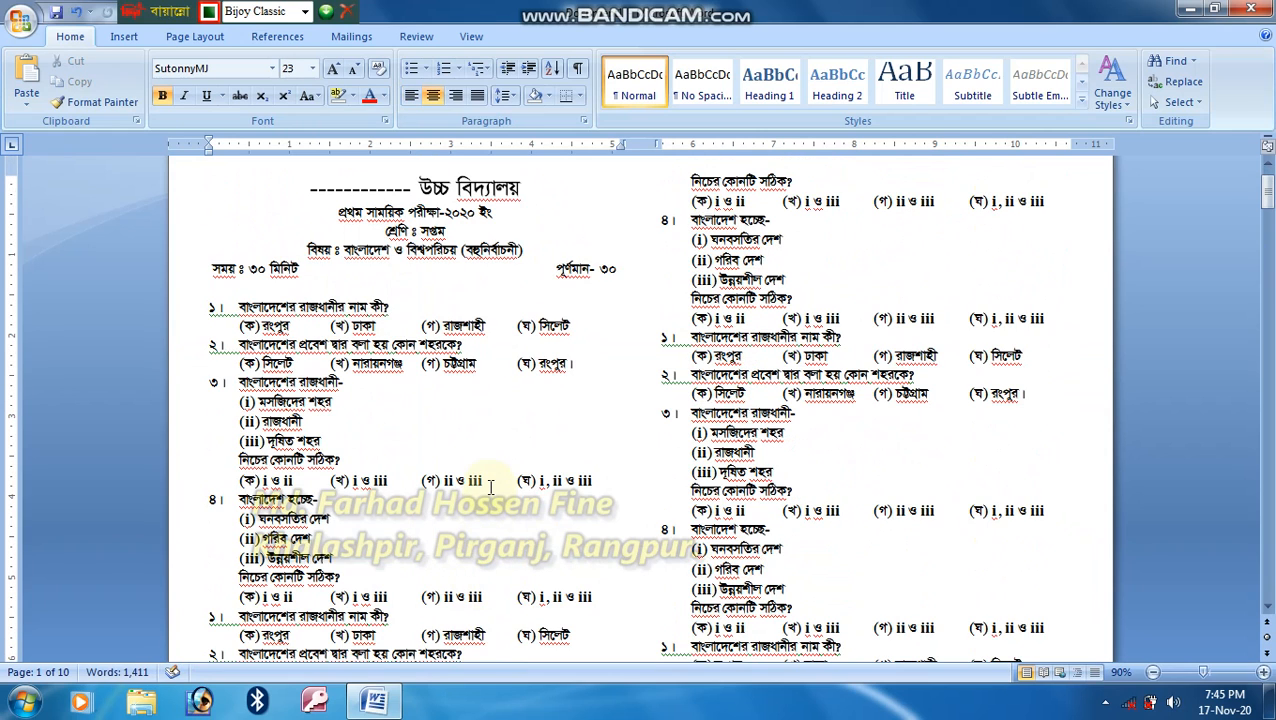
key("ctrl+z")
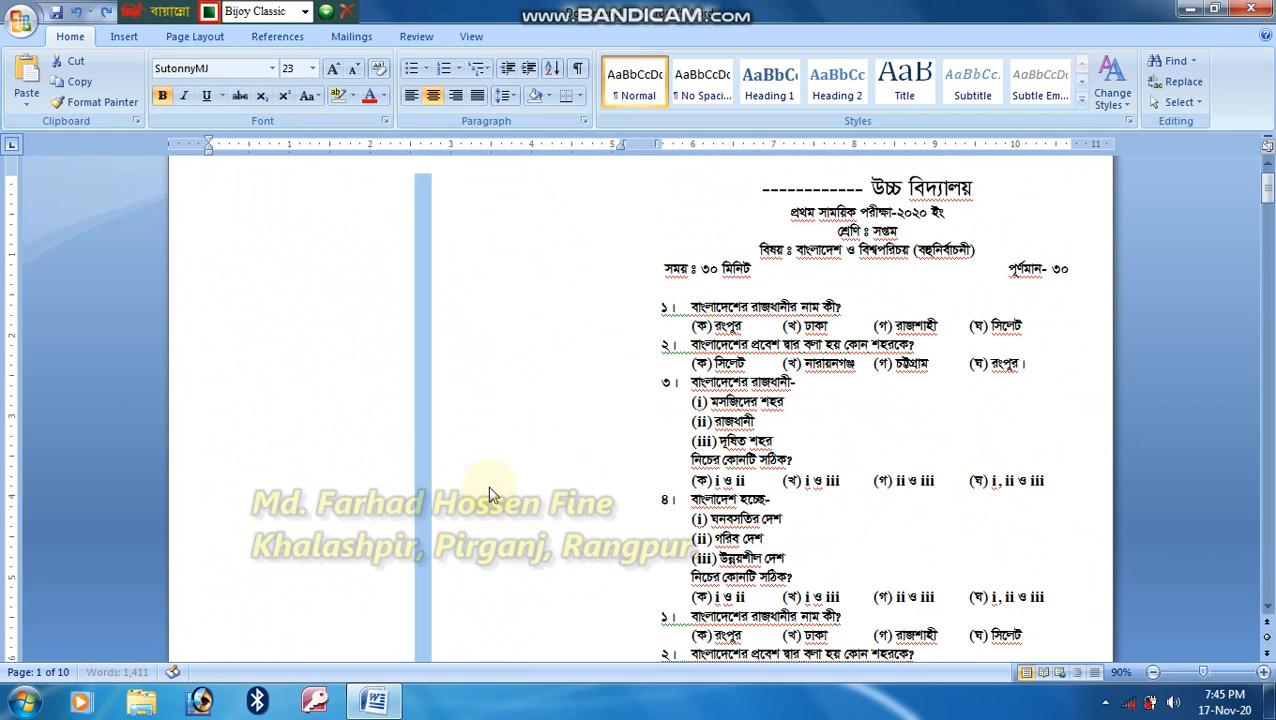
key("ctrl+v")
Step: Review the rearranged columns on pages 1 and 2 at reduced and enlarged view, and minimize the document window
scroll(494, 413, "down", 2)
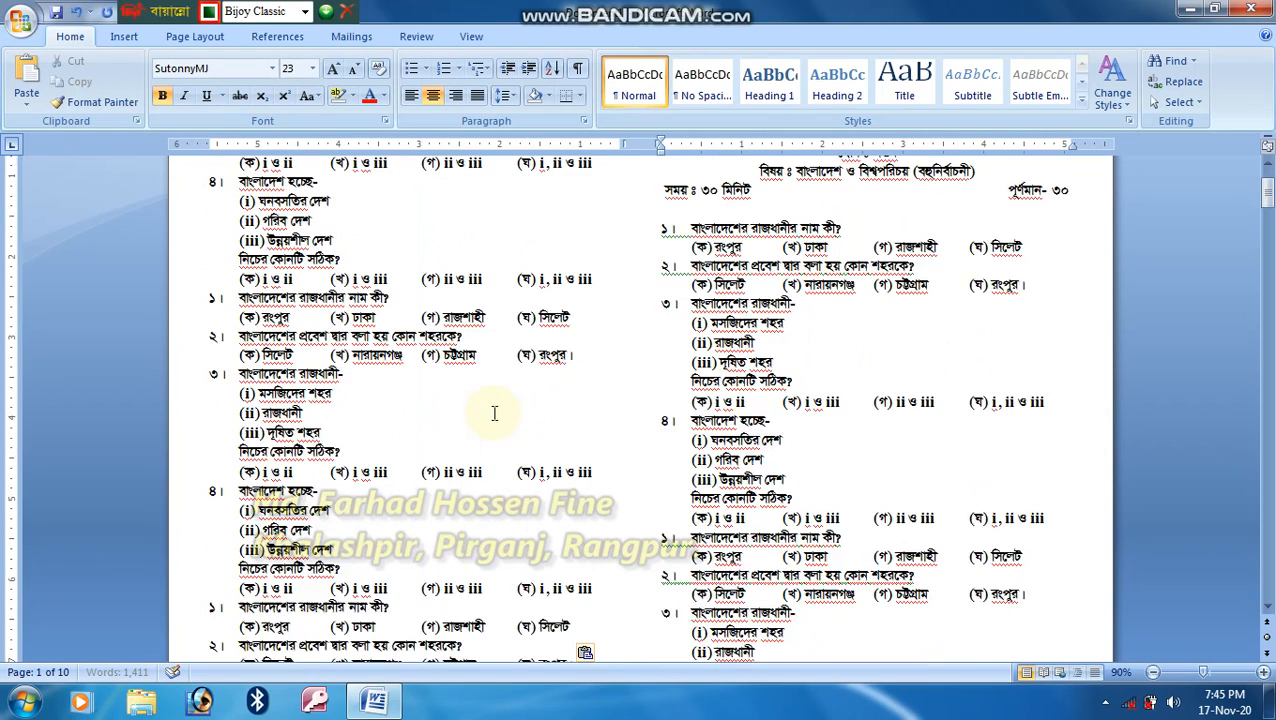
scroll(494, 413, "down", 1)
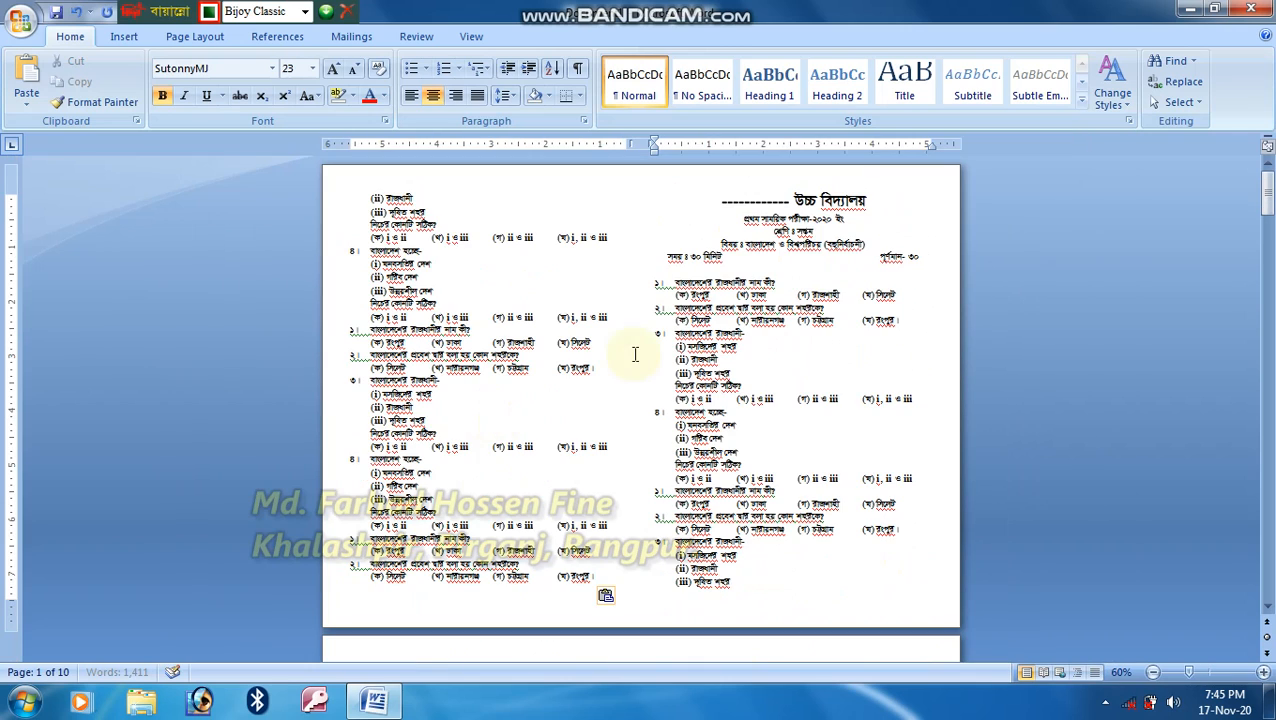
left_click(491, 302)
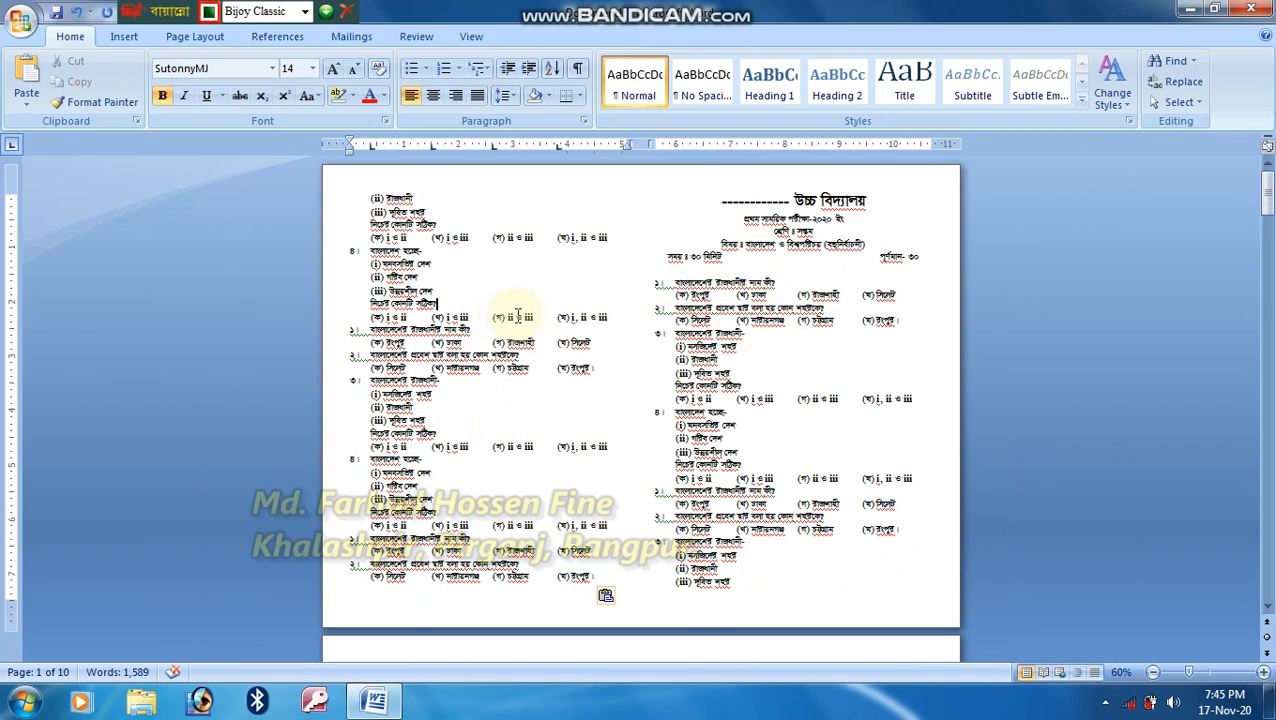
scroll(518, 320, "down", 6)
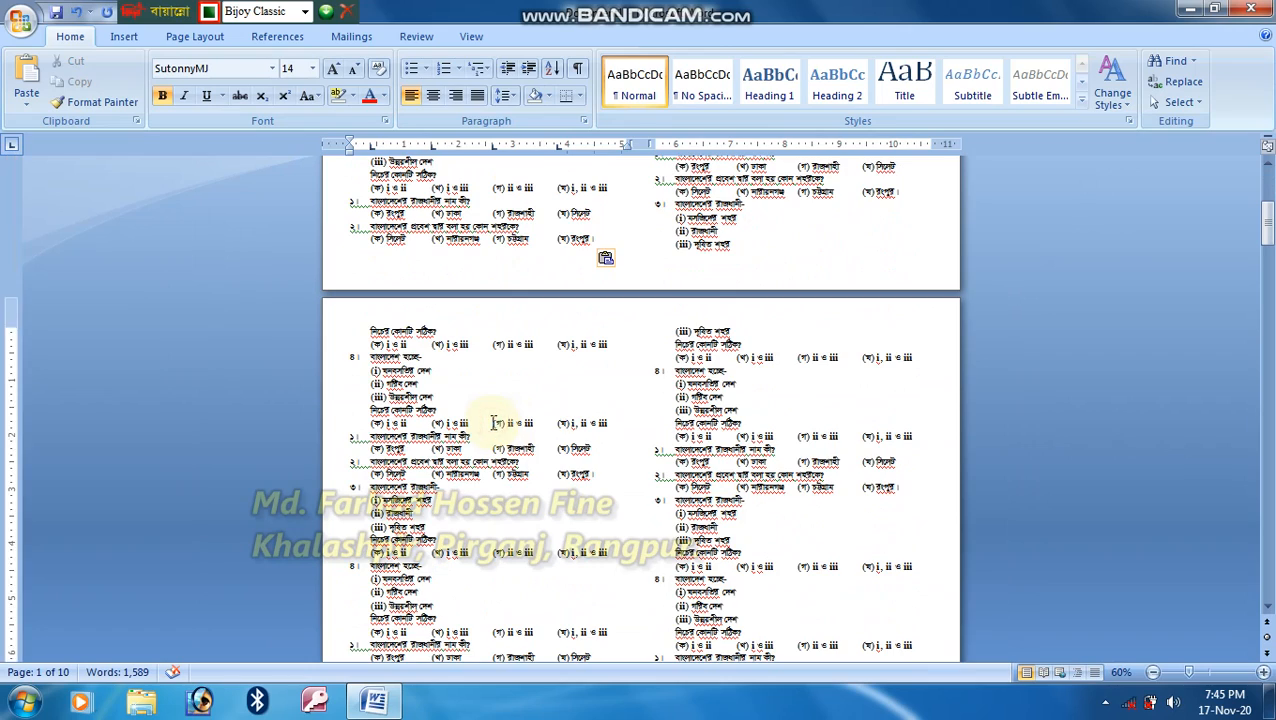
scroll(493, 423, "down", 3)
scroll(493, 423, "up", 8)
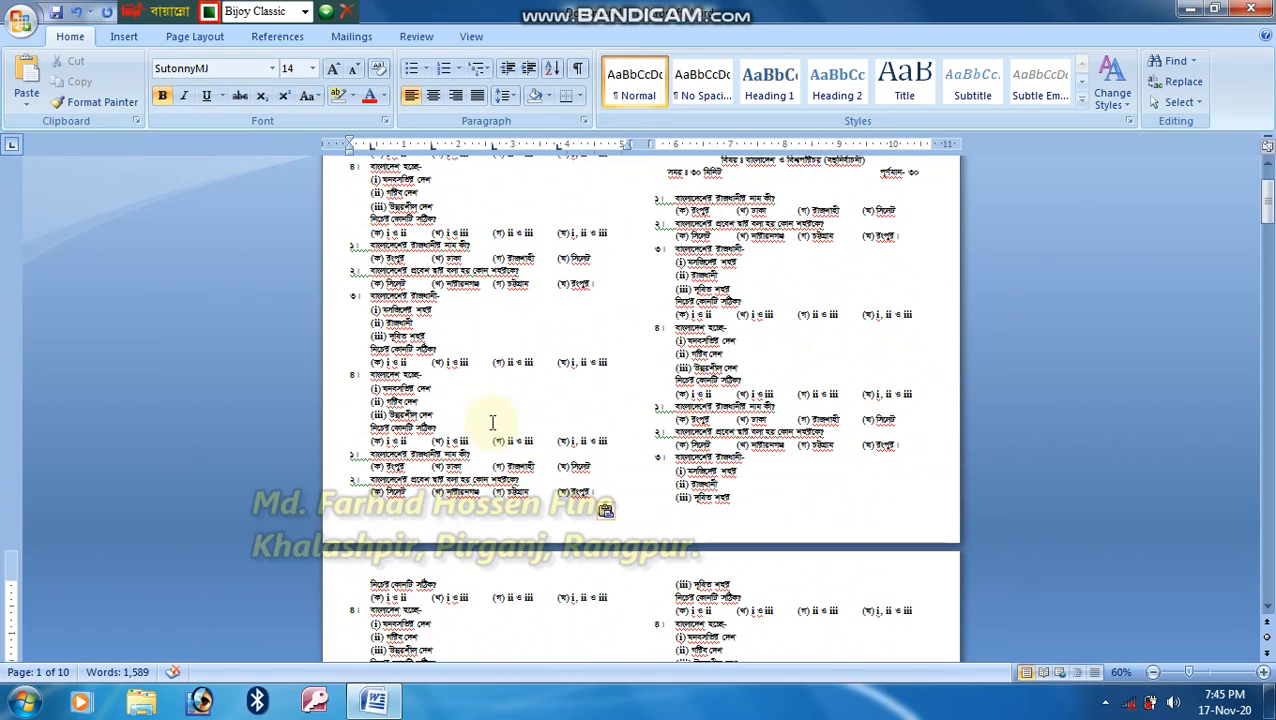
scroll(493, 423, "up", 3)
left_click(770, 324)
scroll(768, 328, "up", 5)
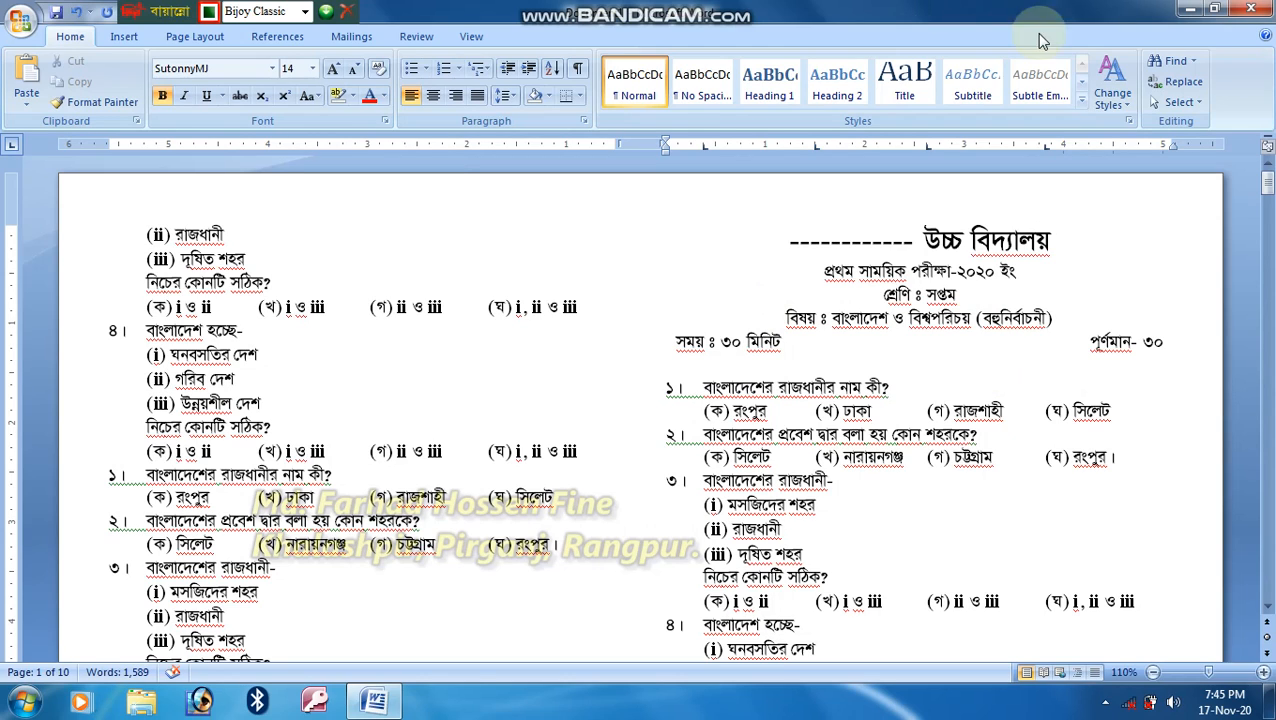
left_click(1192, 12)
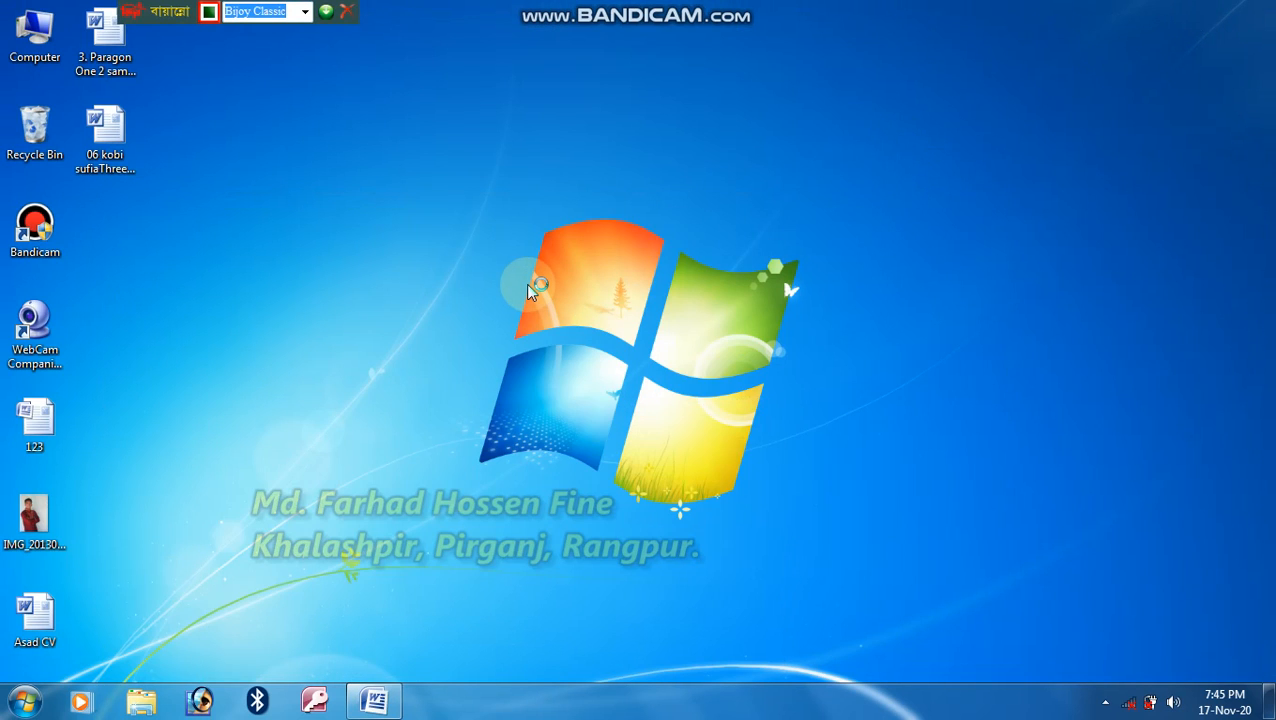